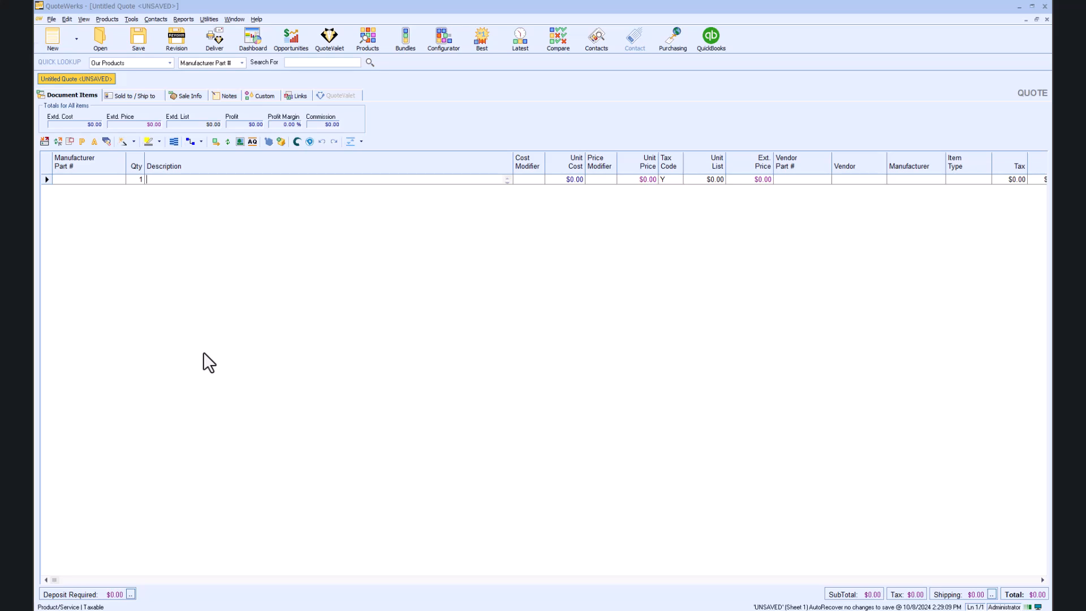
Look up "Computer" by name in the HaloPSA contacts and use the first Computer Hut contact for sold to, ship to and bill to
click(142, 96)
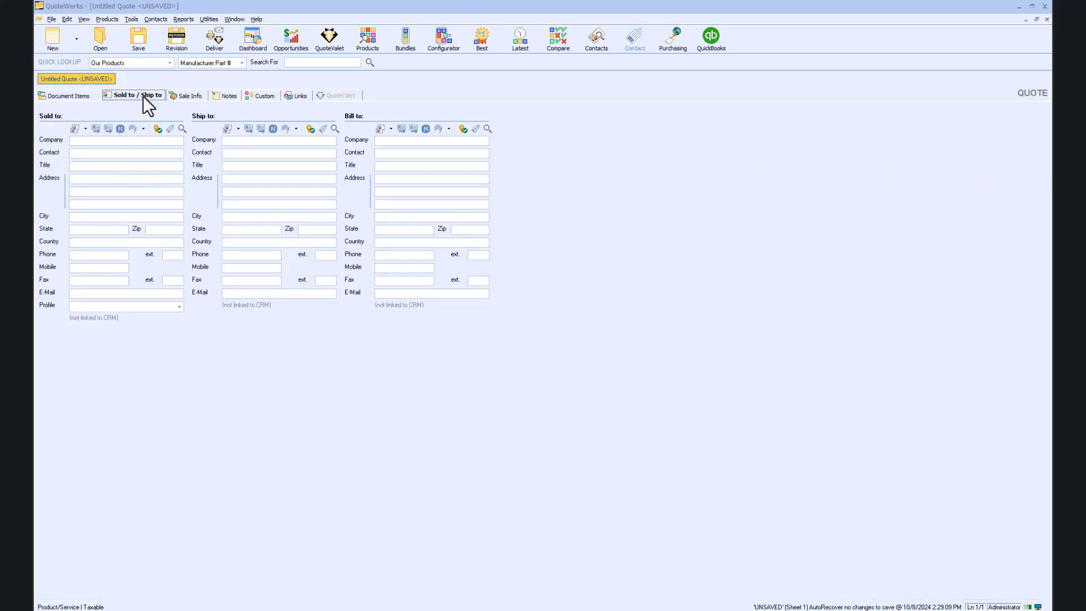
click(181, 129)
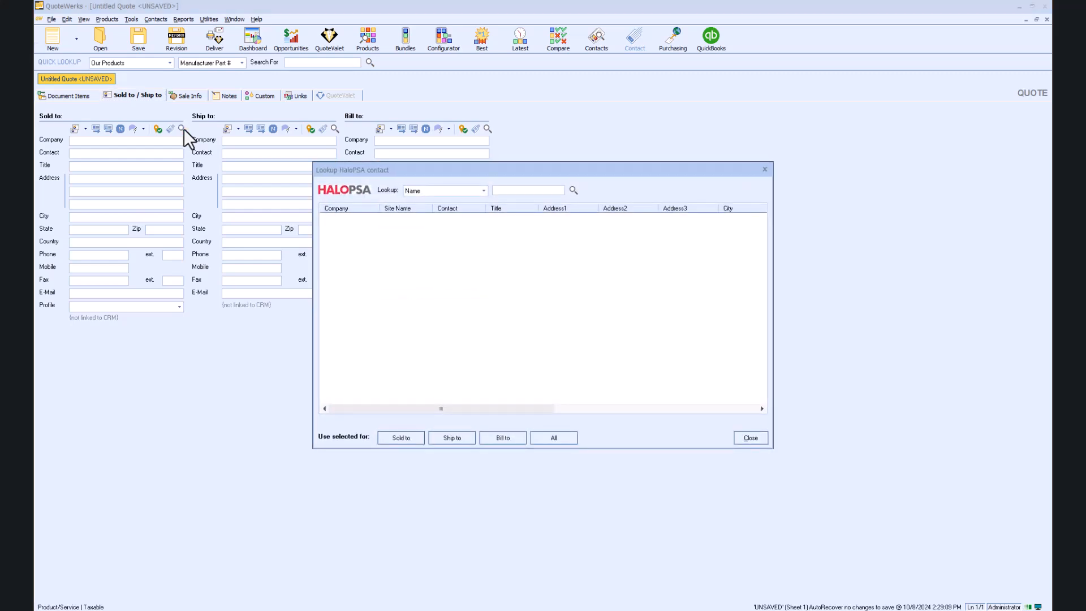
click(484, 191)
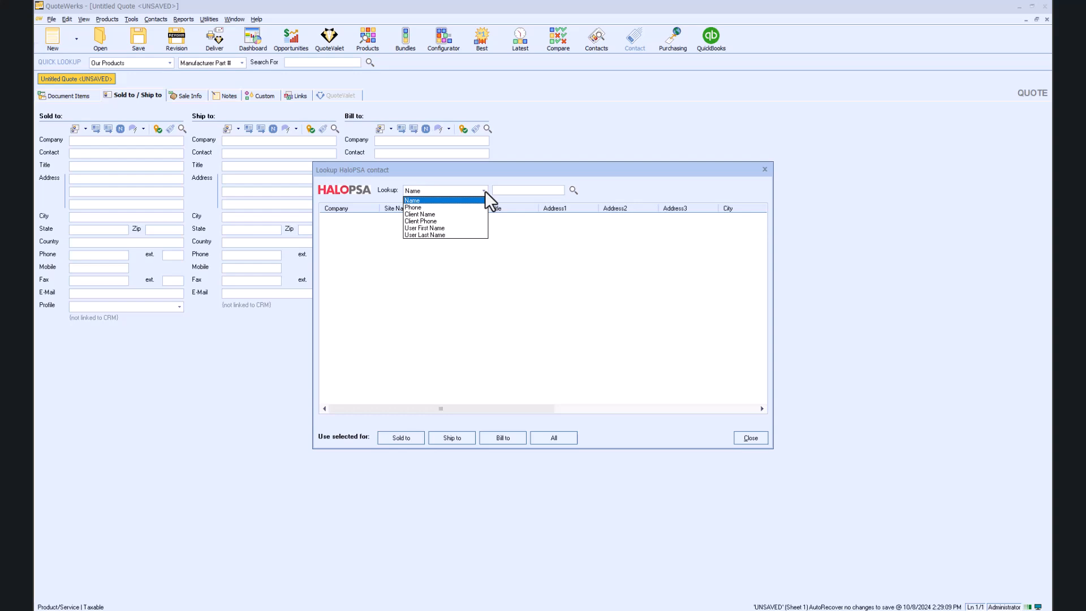
click(509, 189)
click(511, 190)
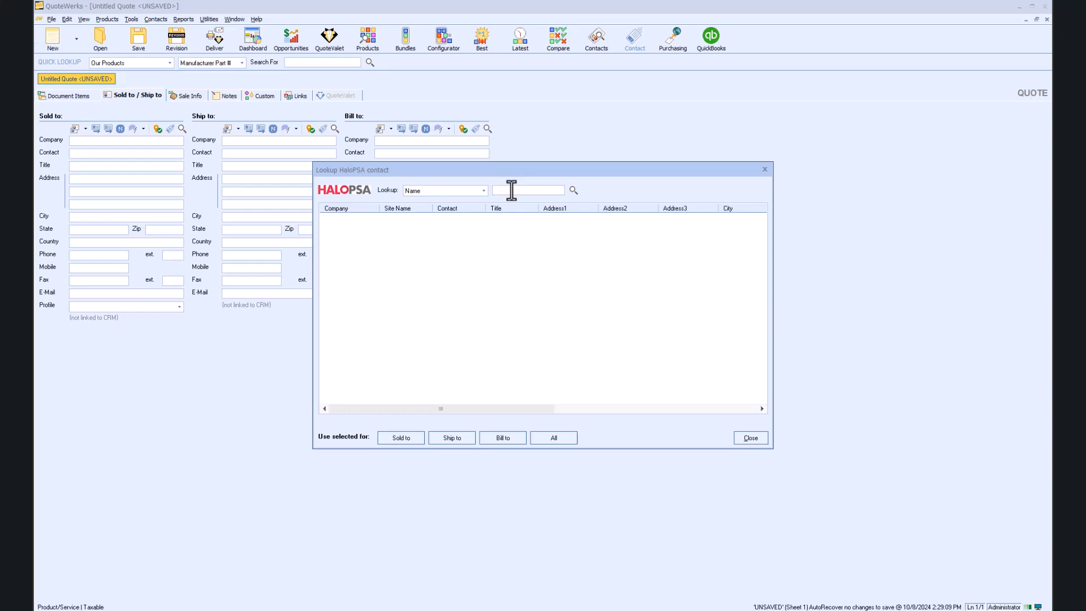
text(Computer)
key(Return)
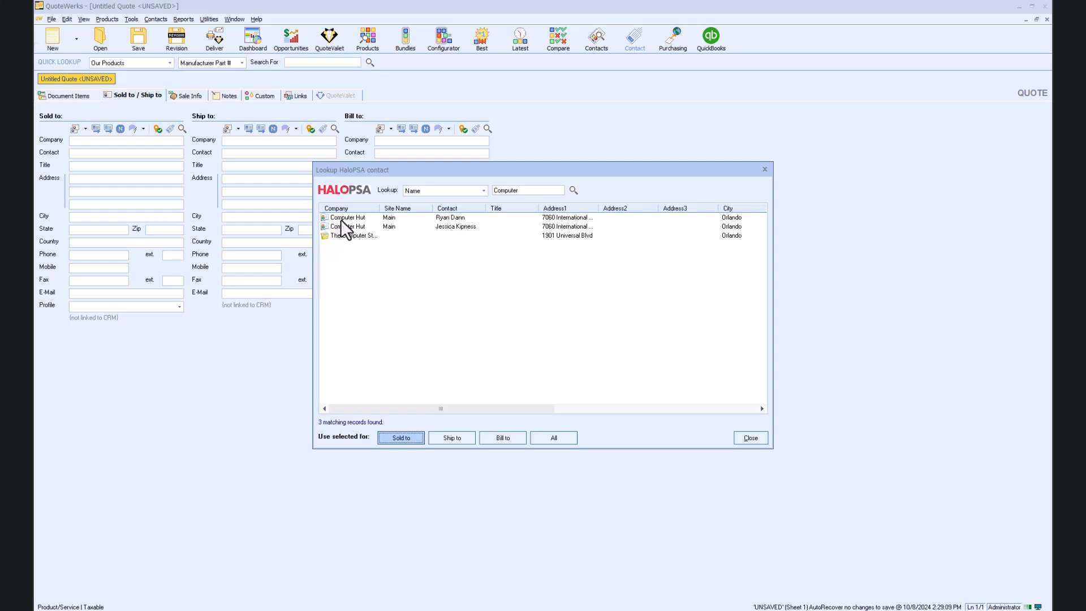
click(341, 218)
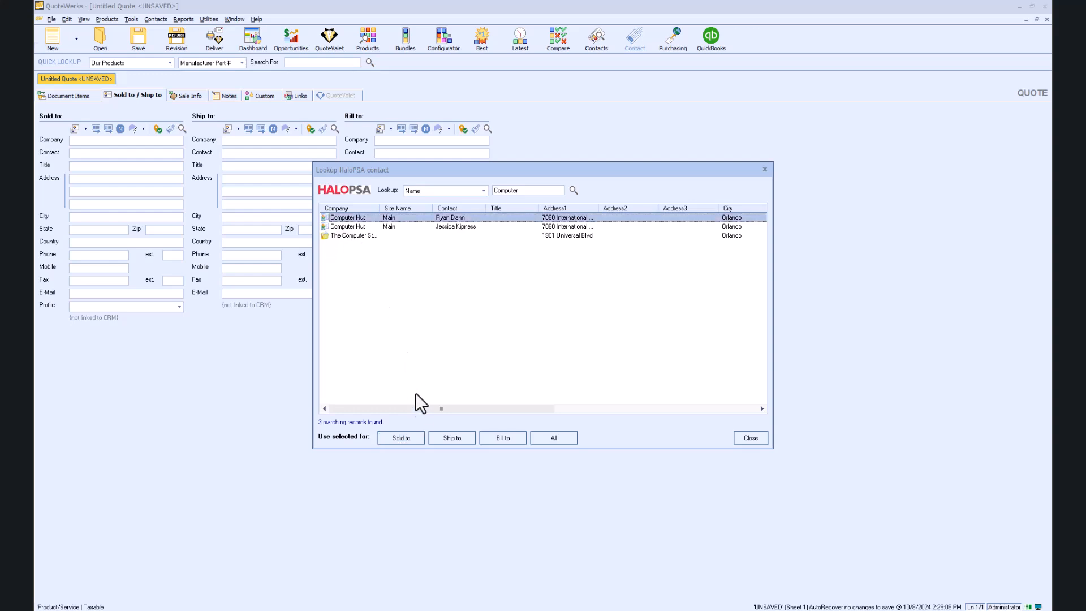
click(549, 443)
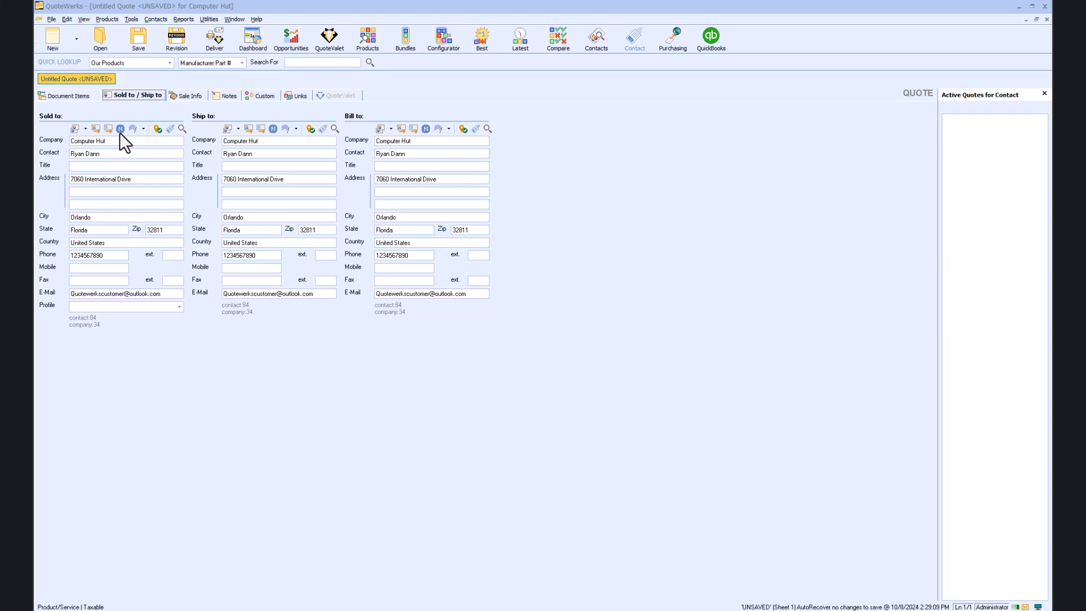
Search the HaloPSA products for descriptions containing "tv" and add the 61" HDTV (PT61HX41) to the quote with price modifier P20
click(72, 96)
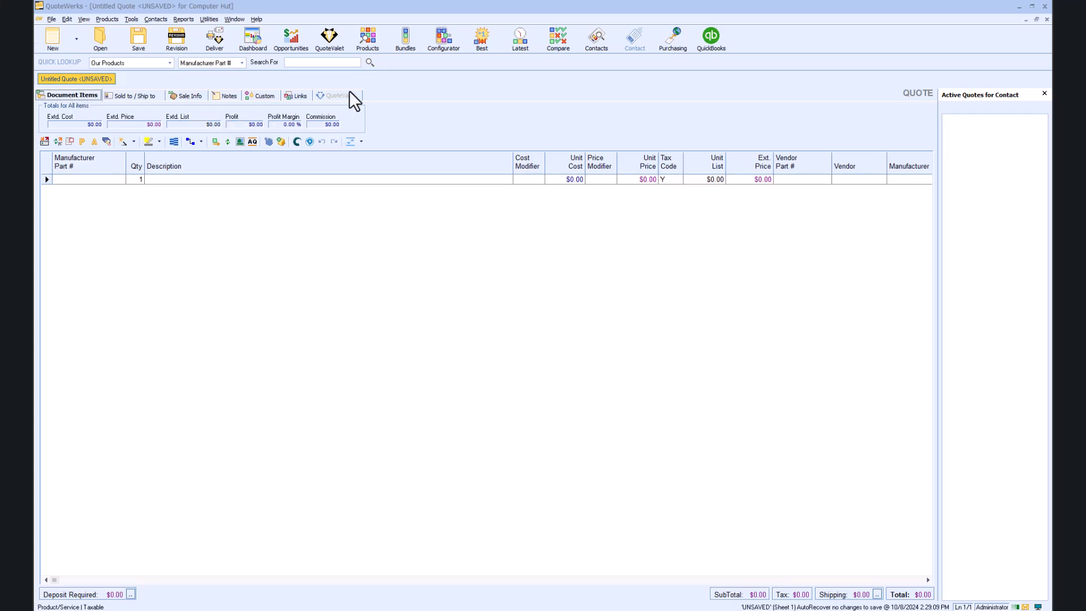
click(378, 42)
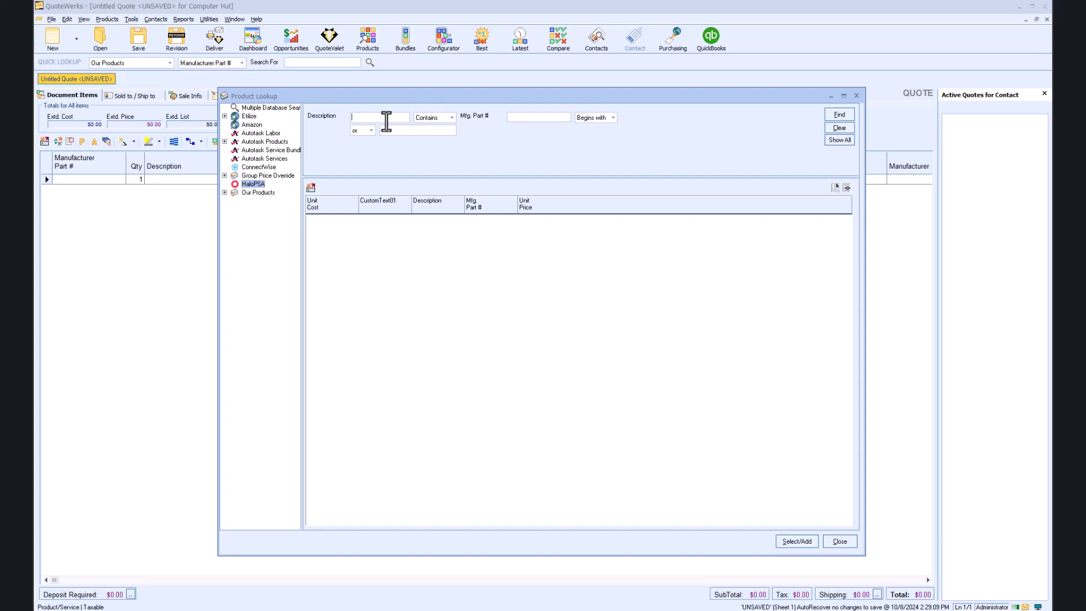
text(tv)
key(Return)
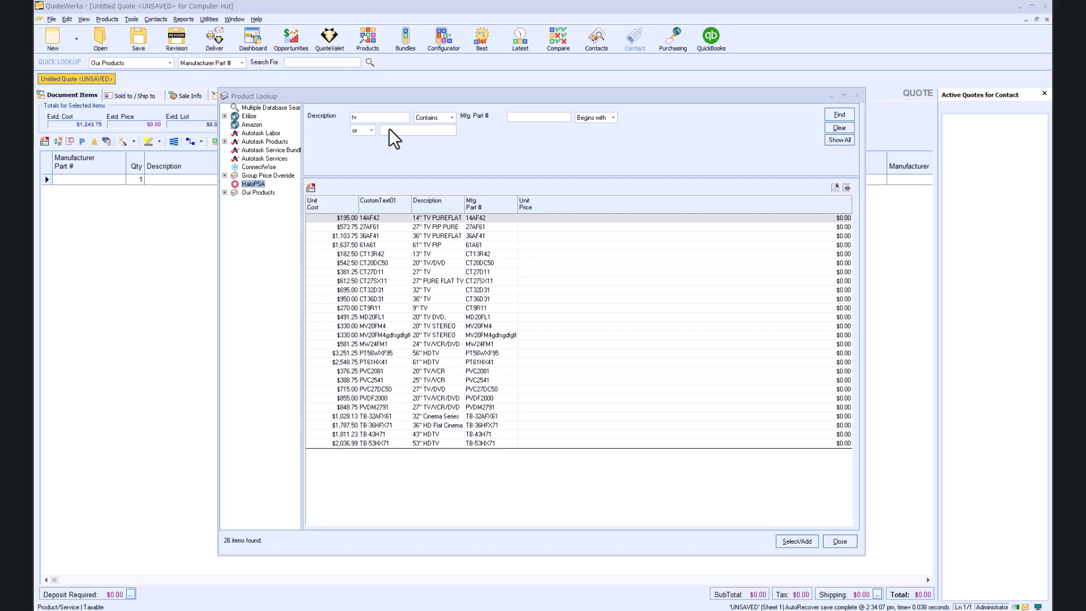
click(420, 362)
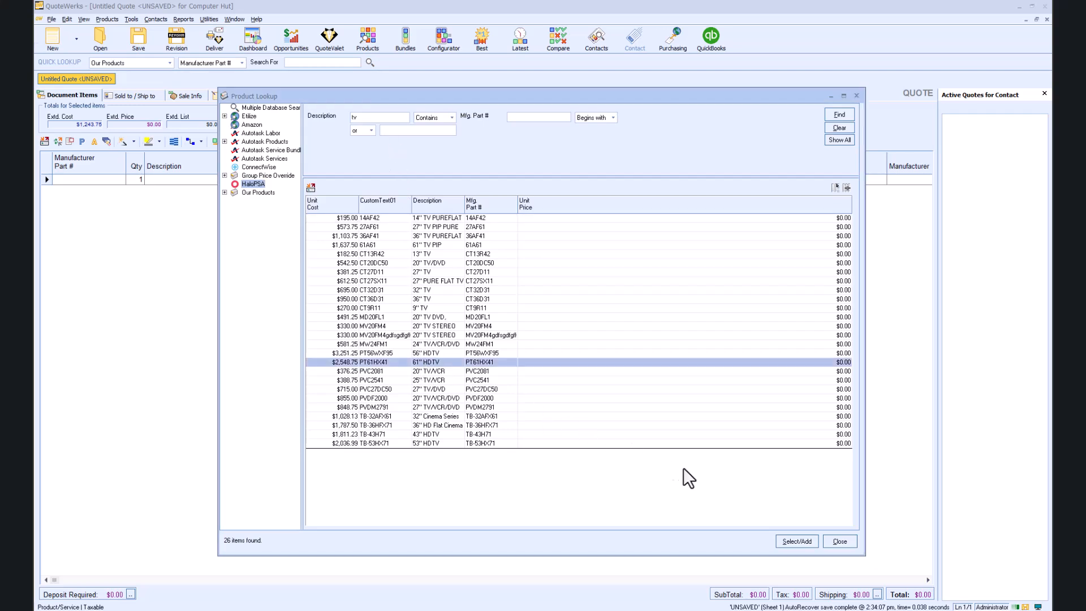
click(796, 543)
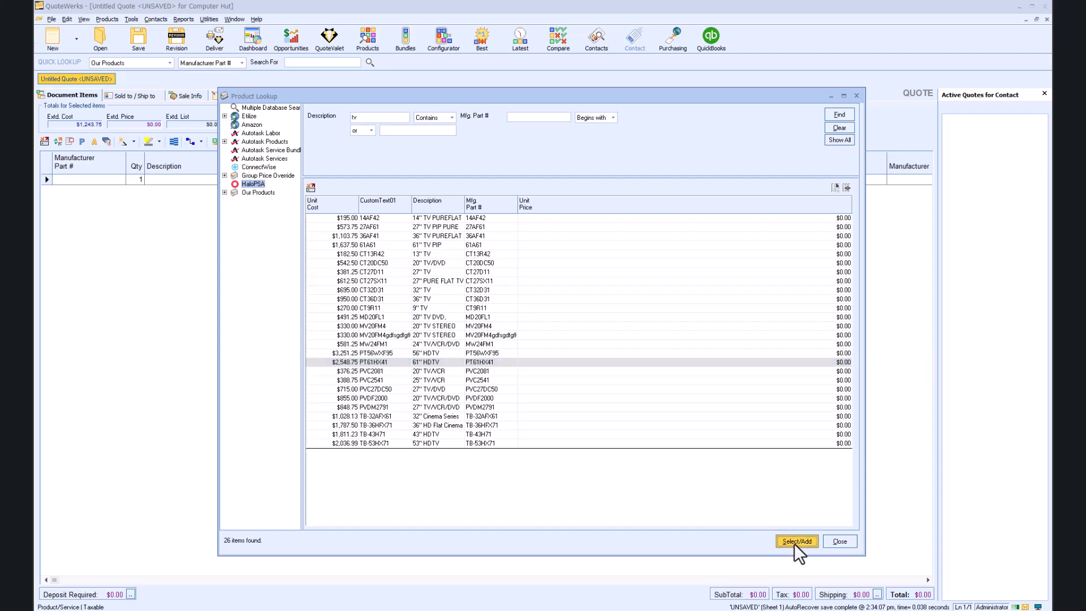
key(Tab)
text(P20)
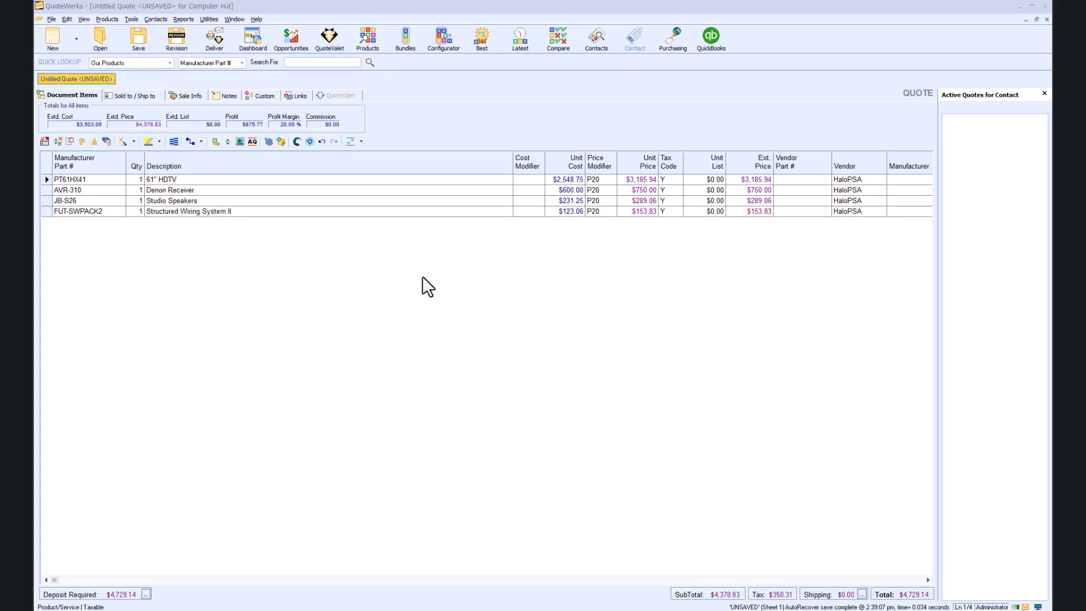
Save the quote as "Computer Hut - October 08, 2024" with Create/Update Quote enabled for HaloPSA
click(138, 42)
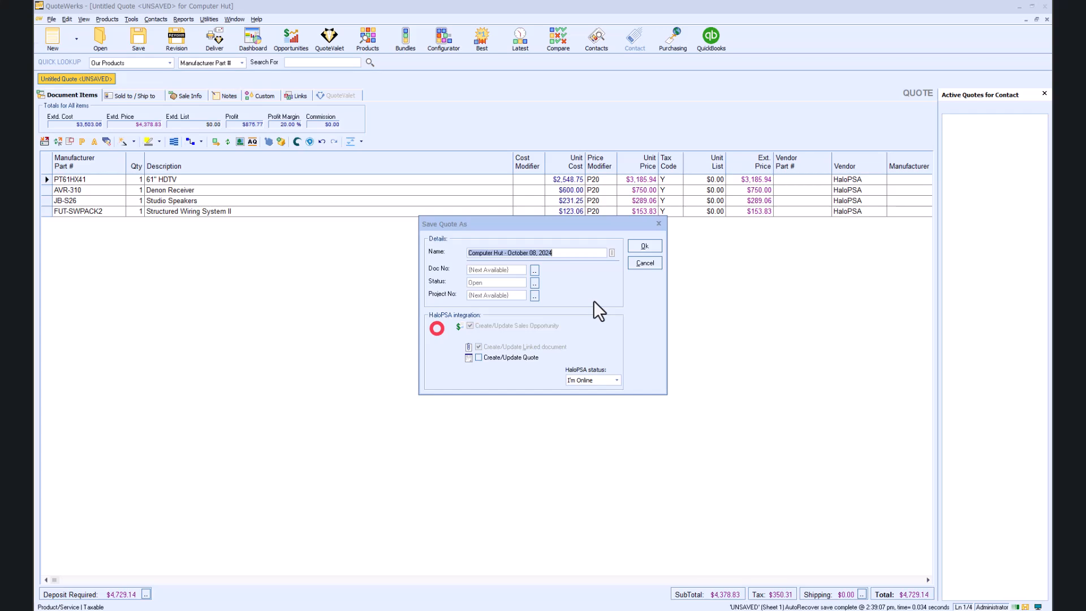
click(479, 358)
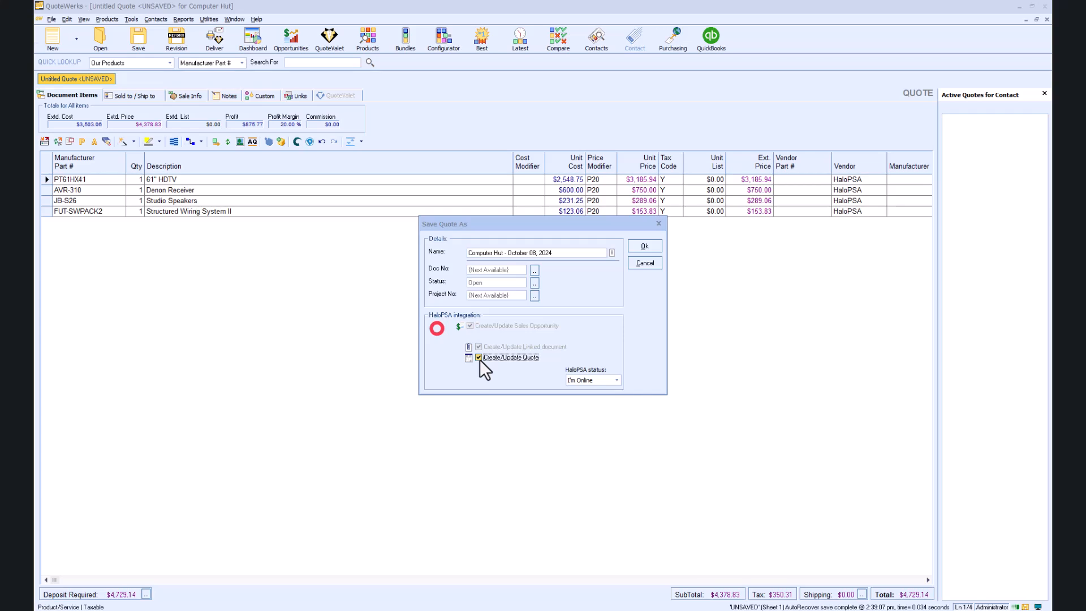
click(617, 381)
click(609, 394)
click(482, 357)
click(637, 246)
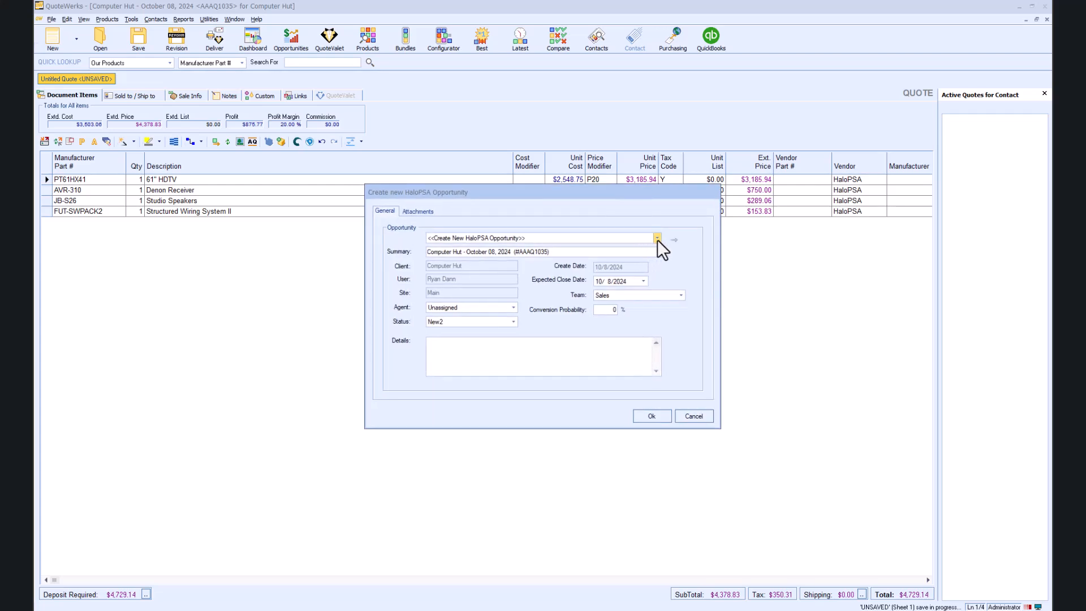
Choose to create a new HaloPSA opportunity and assign the sales agent to it
click(657, 238)
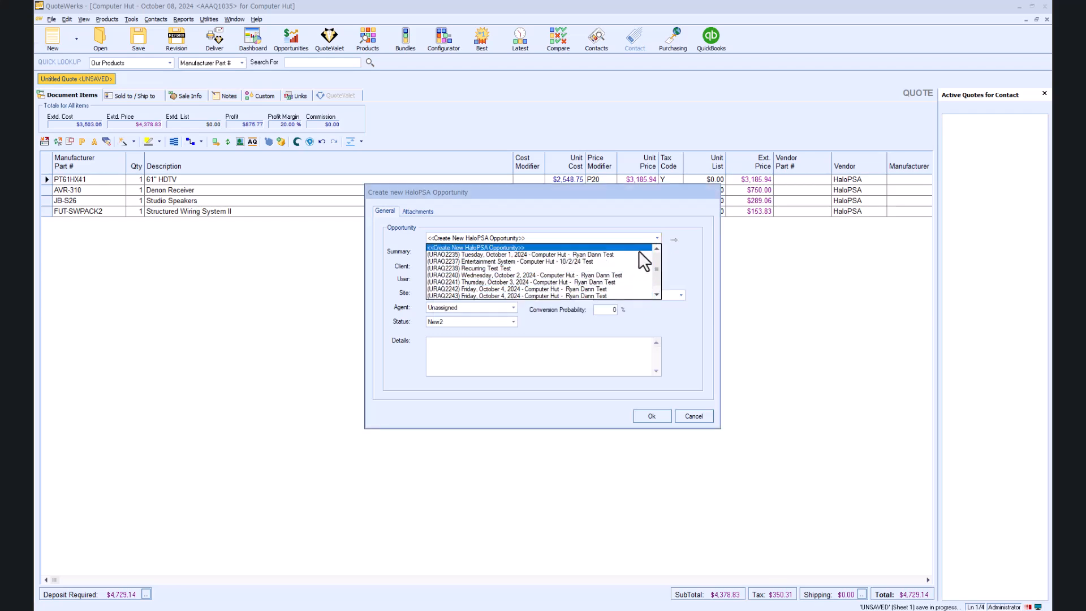
click(639, 250)
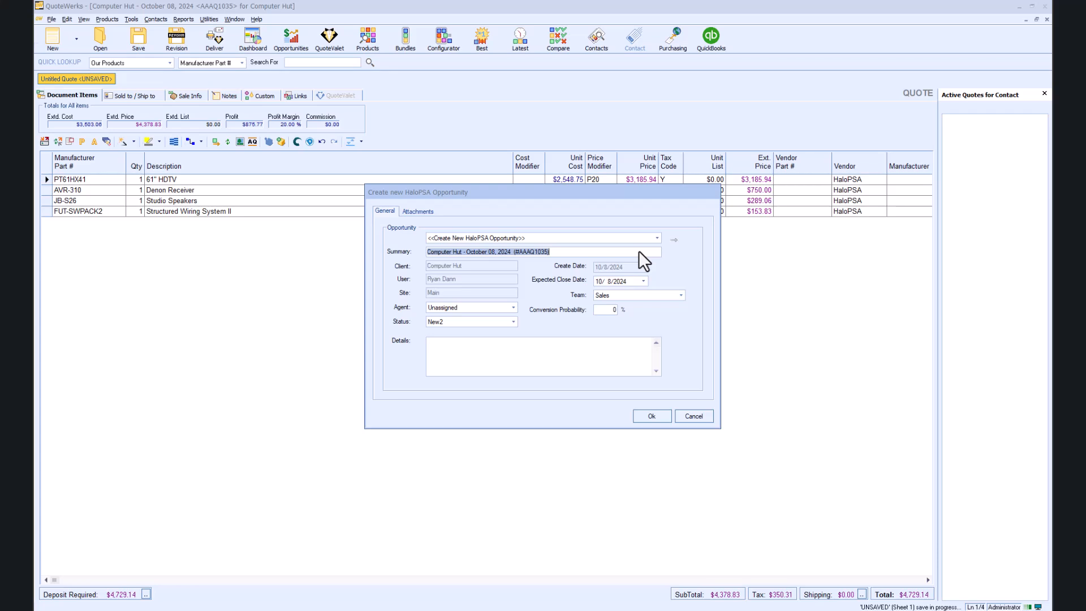
click(513, 307)
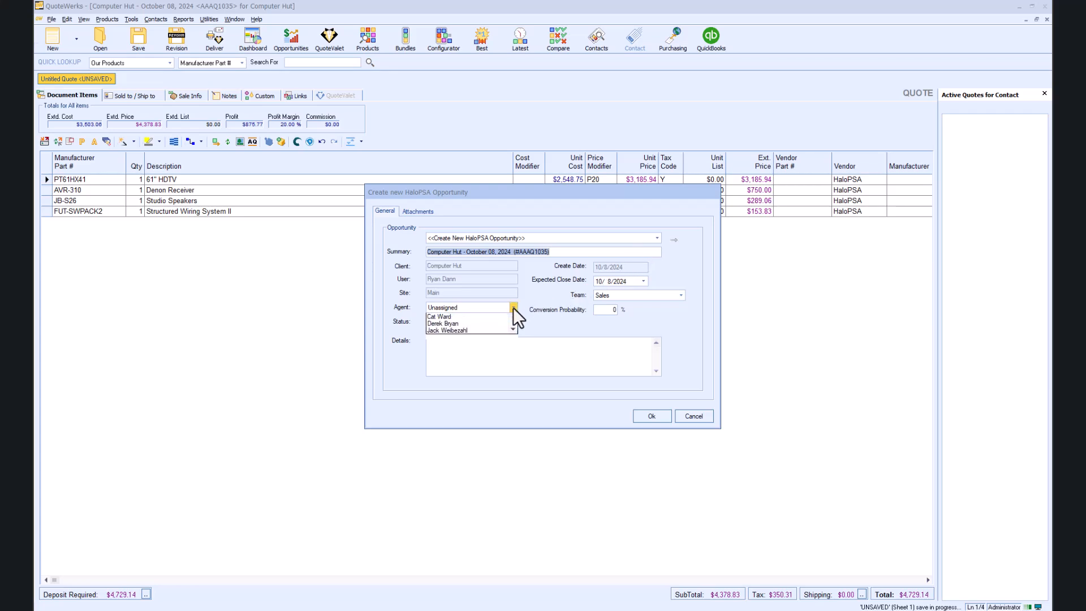
scroll(505, 344, down, 2)
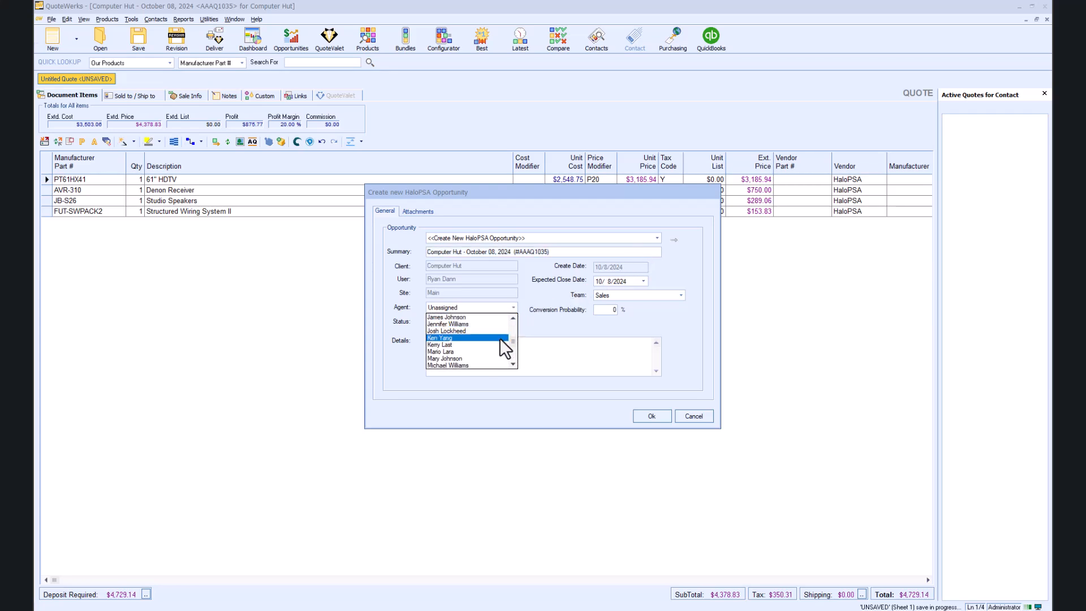
click(496, 332)
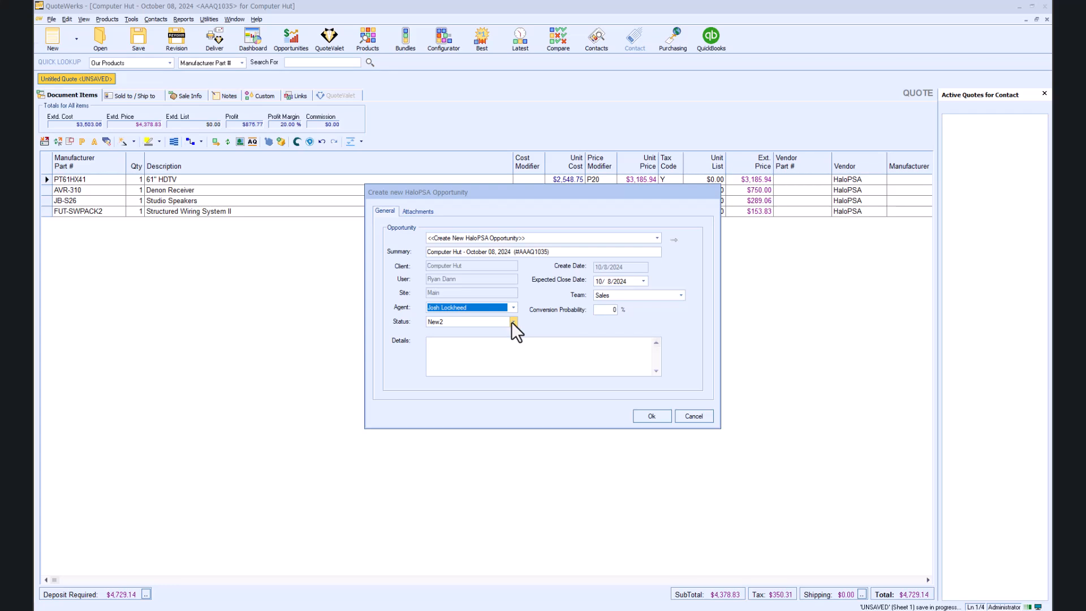
Set the opportunity's status to Qualified and its expected close date to 10/15/2024
click(514, 321)
scroll(498, 338, down, 4)
scroll(489, 351, up, 4)
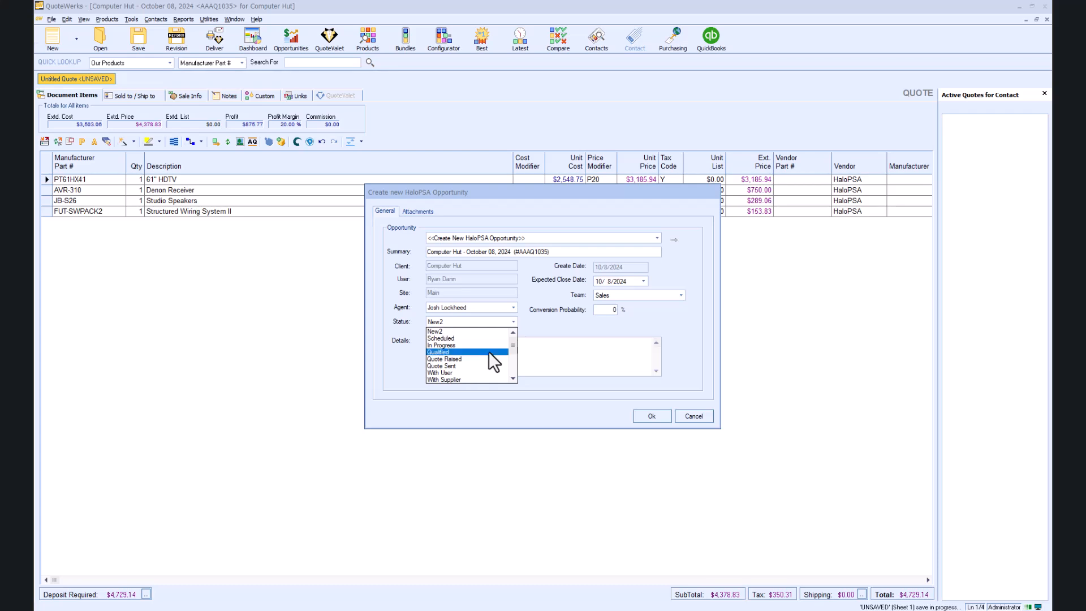
click(488, 352)
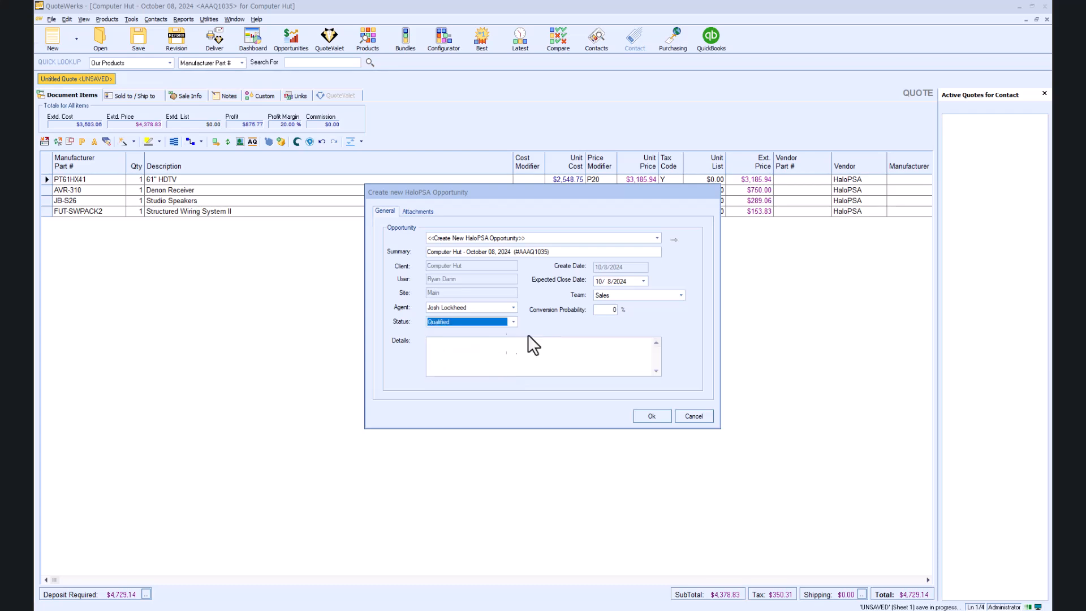
click(643, 282)
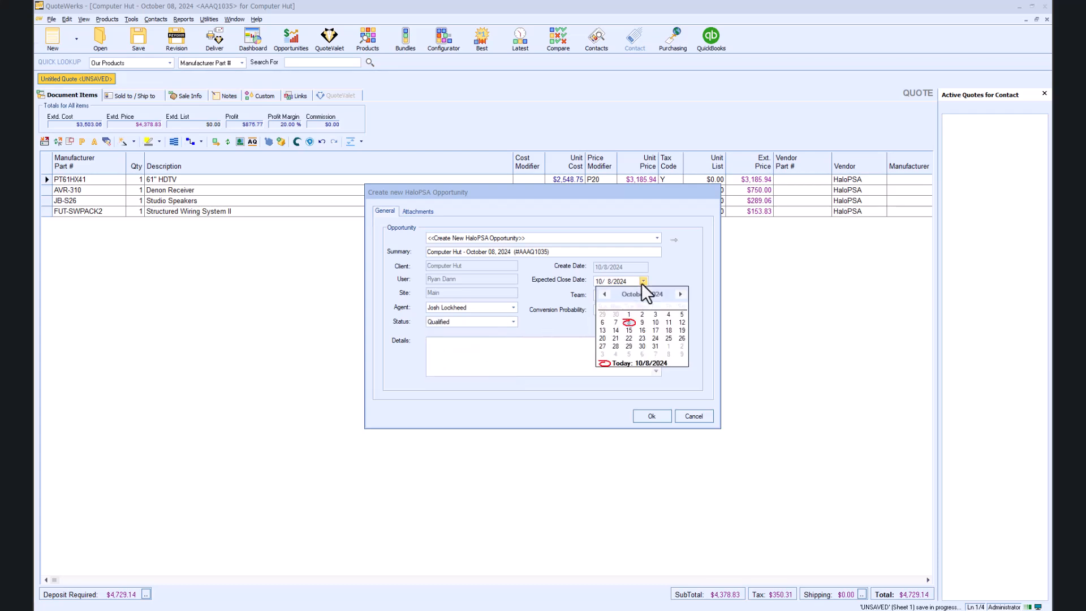
click(629, 330)
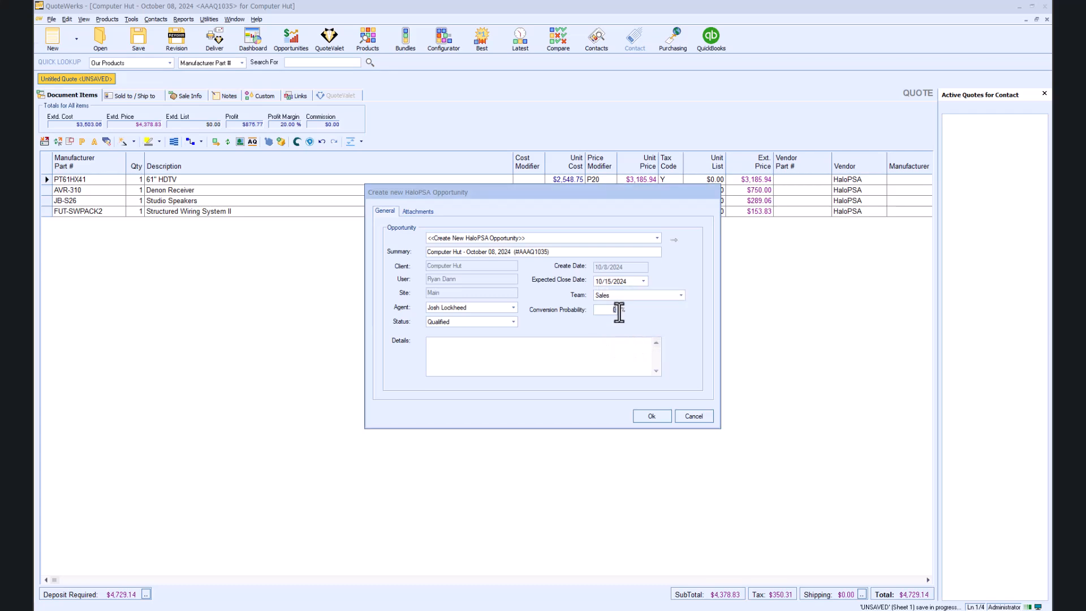
click(618, 312)
Review the opportunity's file attachment options without adding a file, and create the opportunity
click(430, 211)
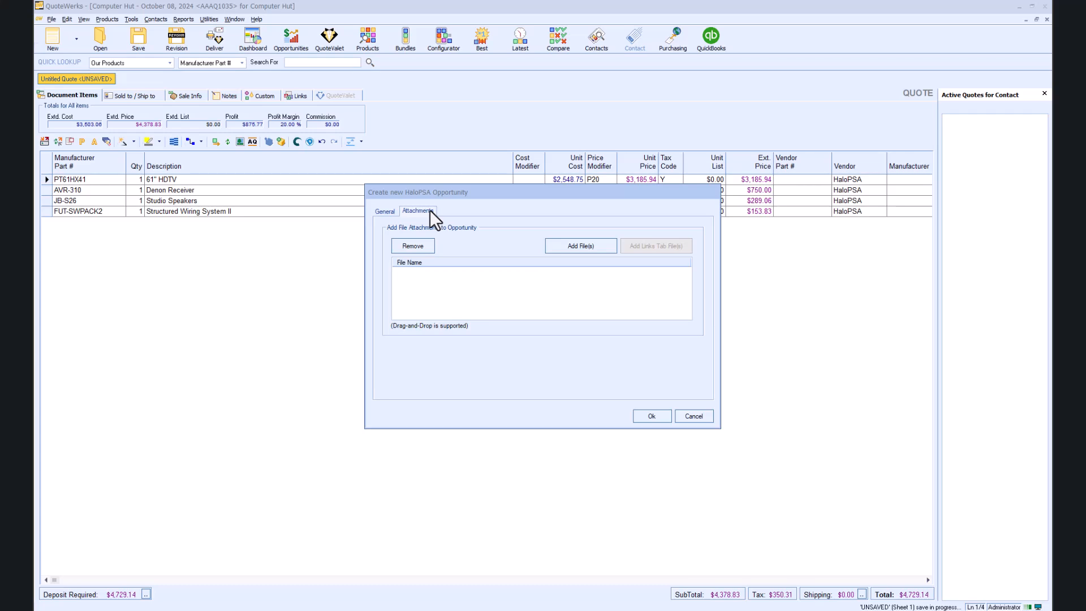
click(559, 246)
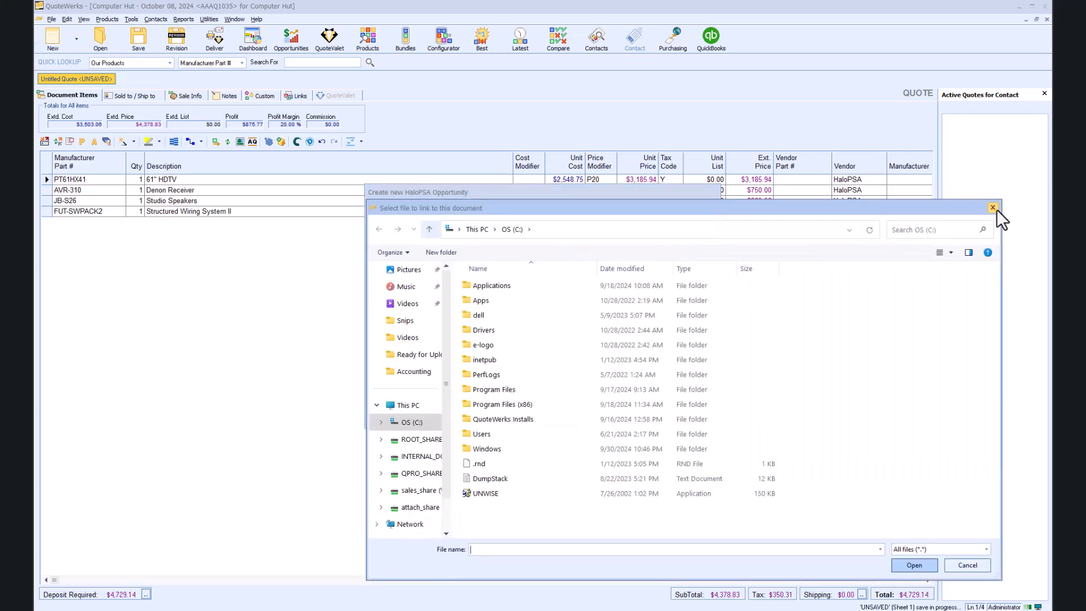
click(993, 208)
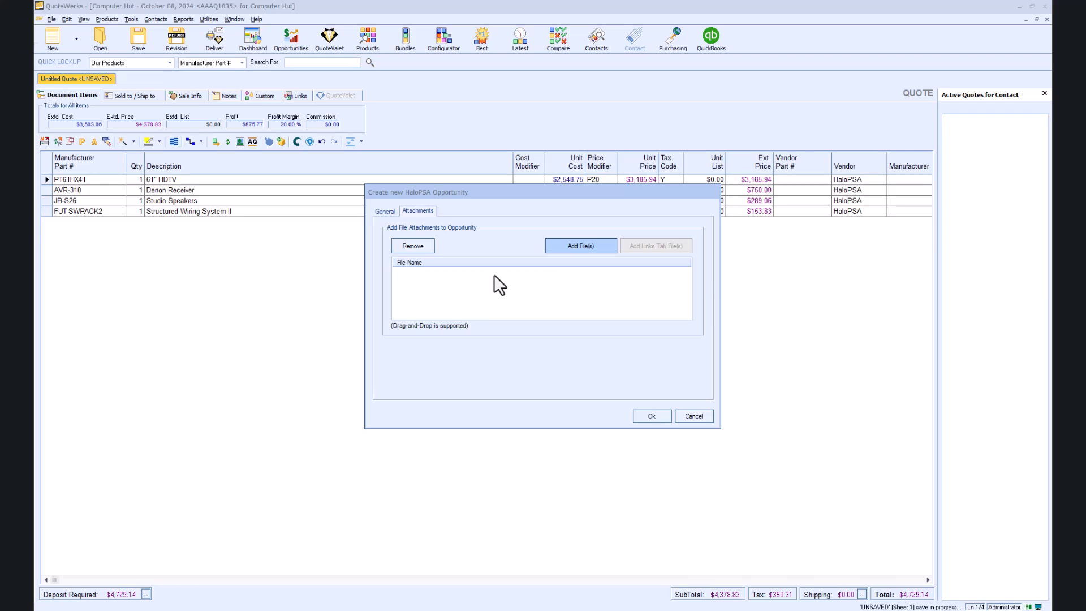
click(645, 417)
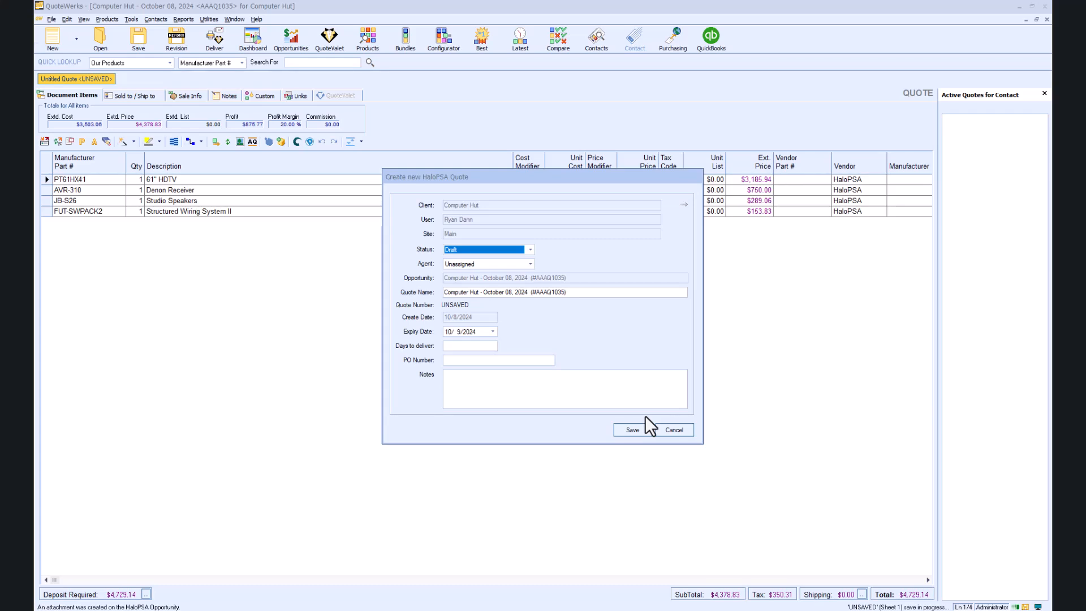
Assign the sales agent to the new HaloPSA quote, save it as Draft, and dismiss the daily tip
drag(578, 292, 442, 292)
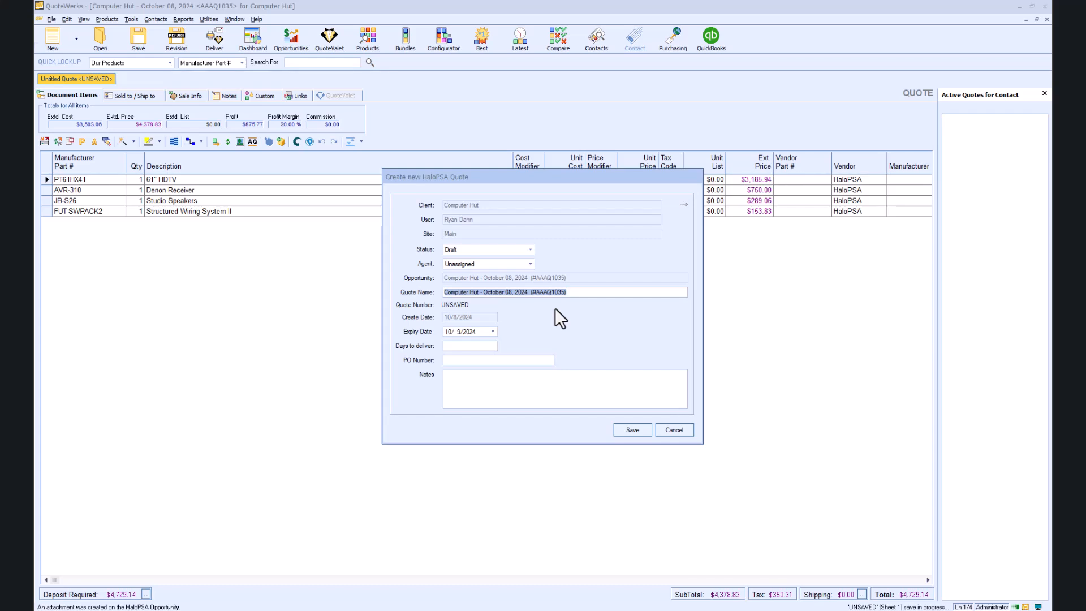
click(528, 263)
scroll(527, 286, down, 1)
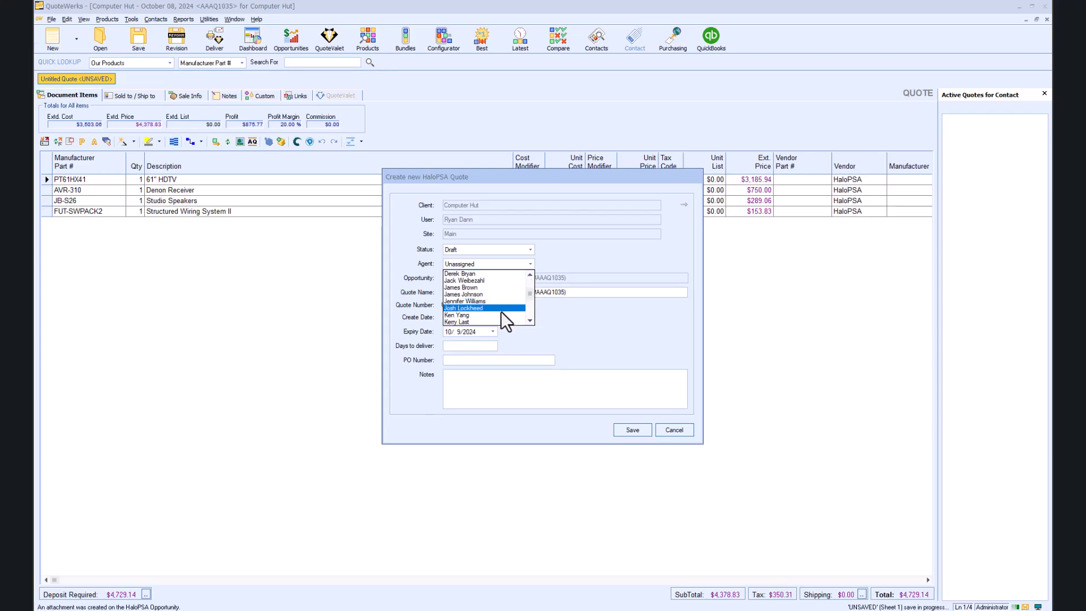
click(500, 309)
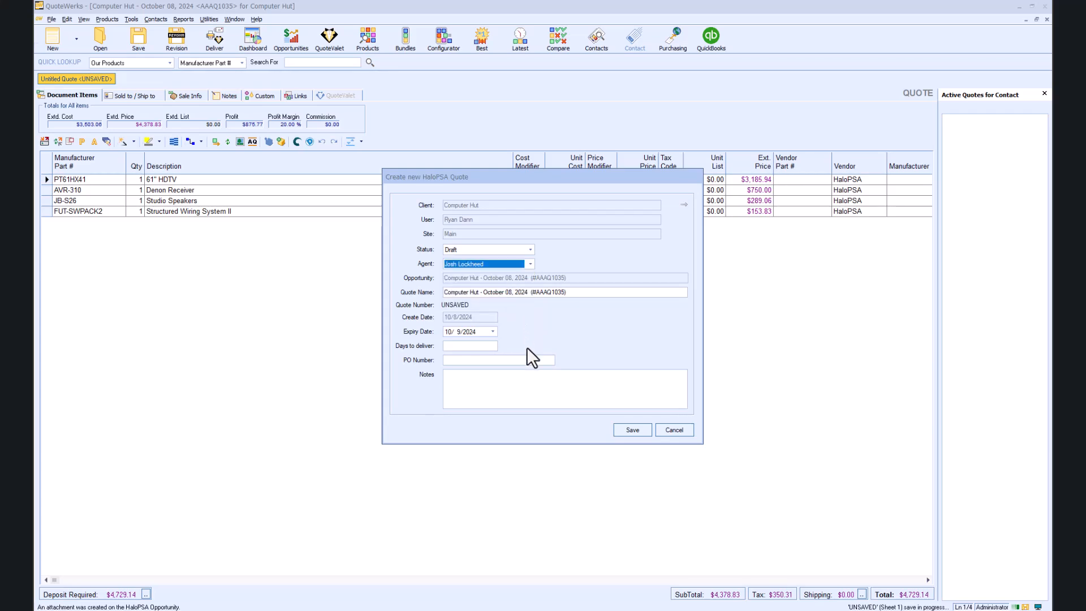
click(627, 430)
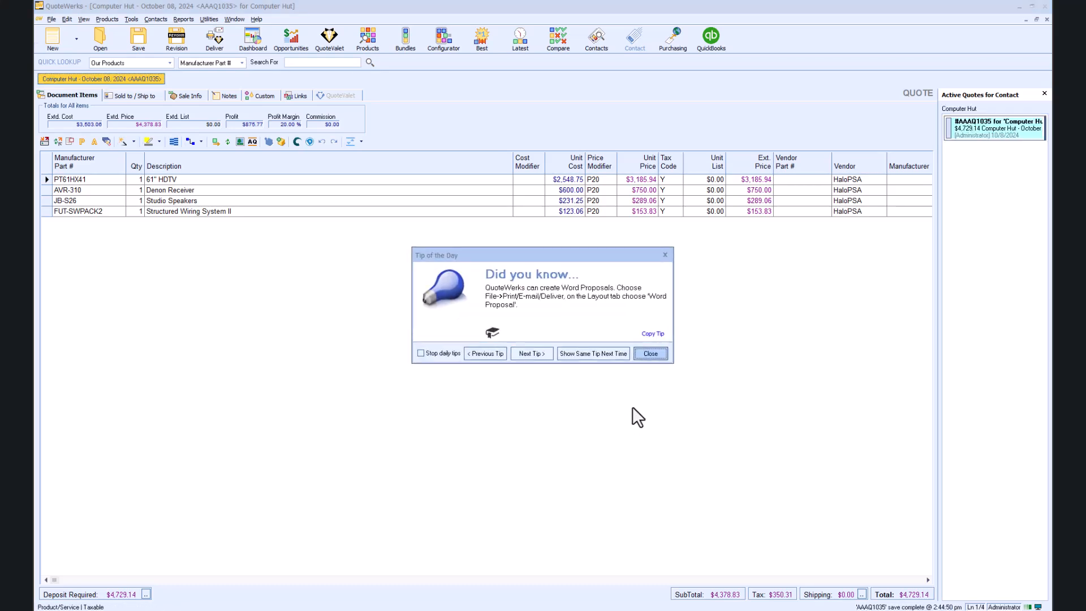
click(649, 353)
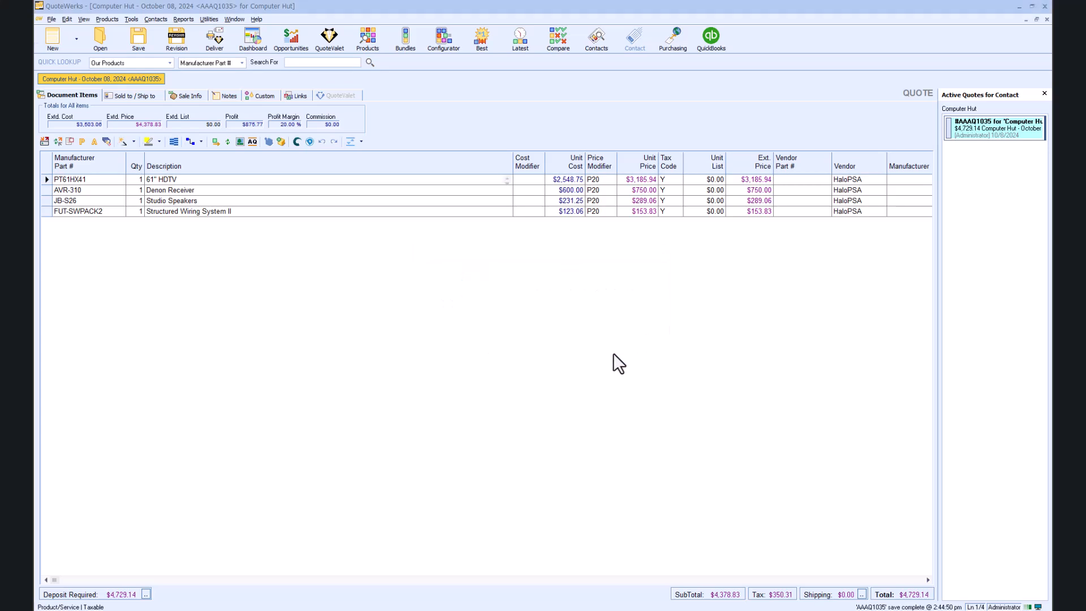
Open the quote's linked opportunity in HaloPSA in the browser and review its progress and details
click(301, 98)
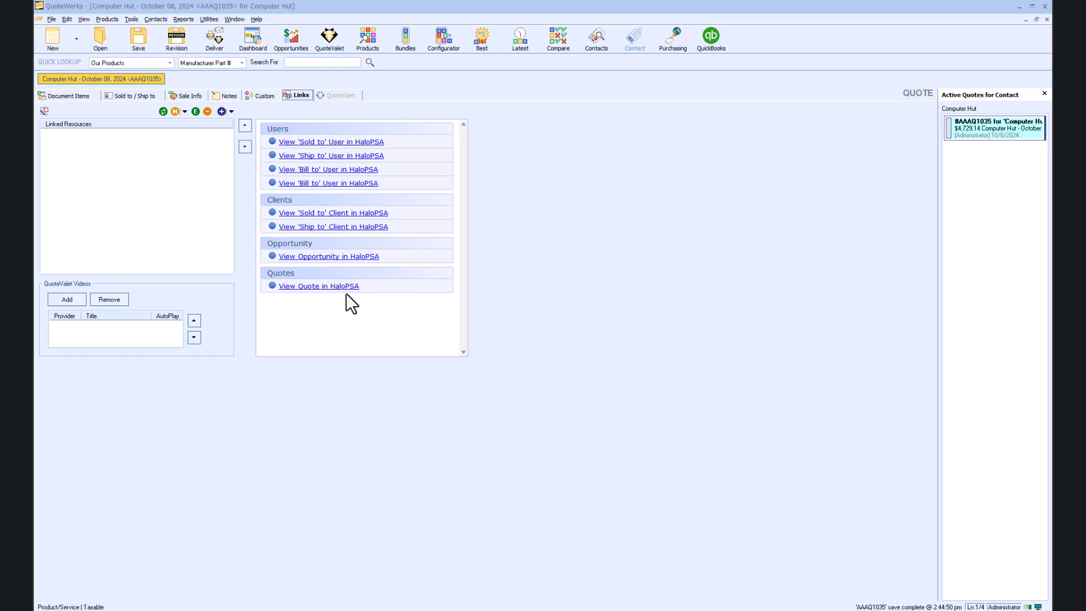
click(341, 257)
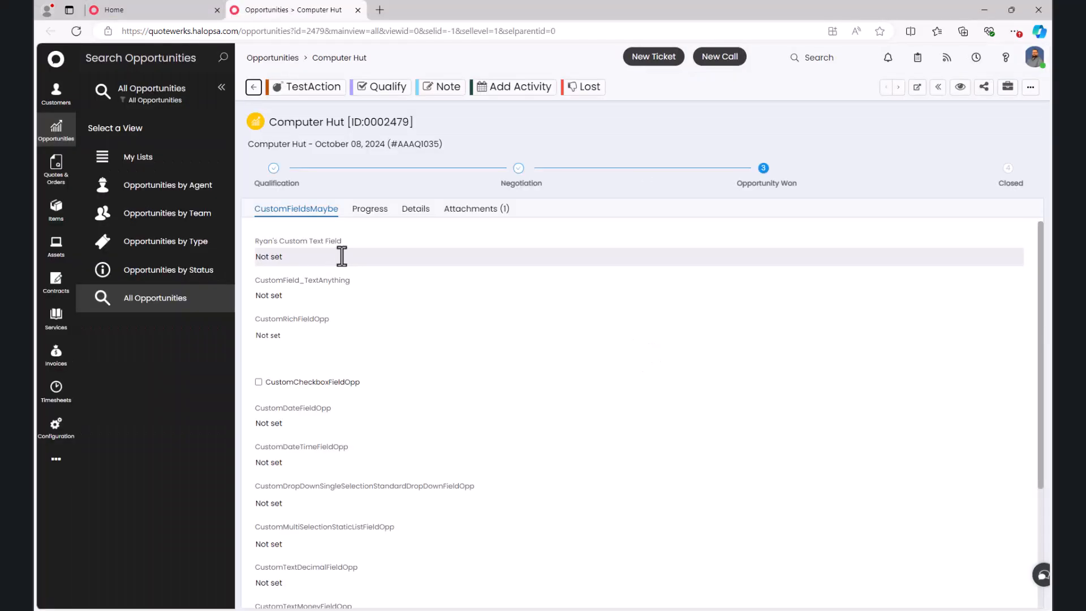
click(369, 211)
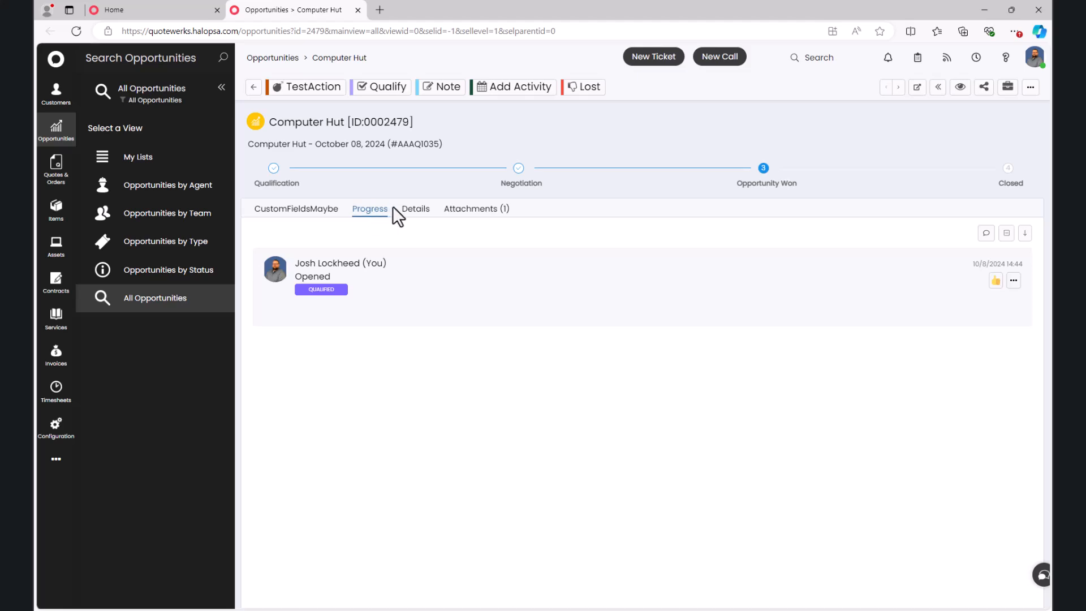
click(406, 211)
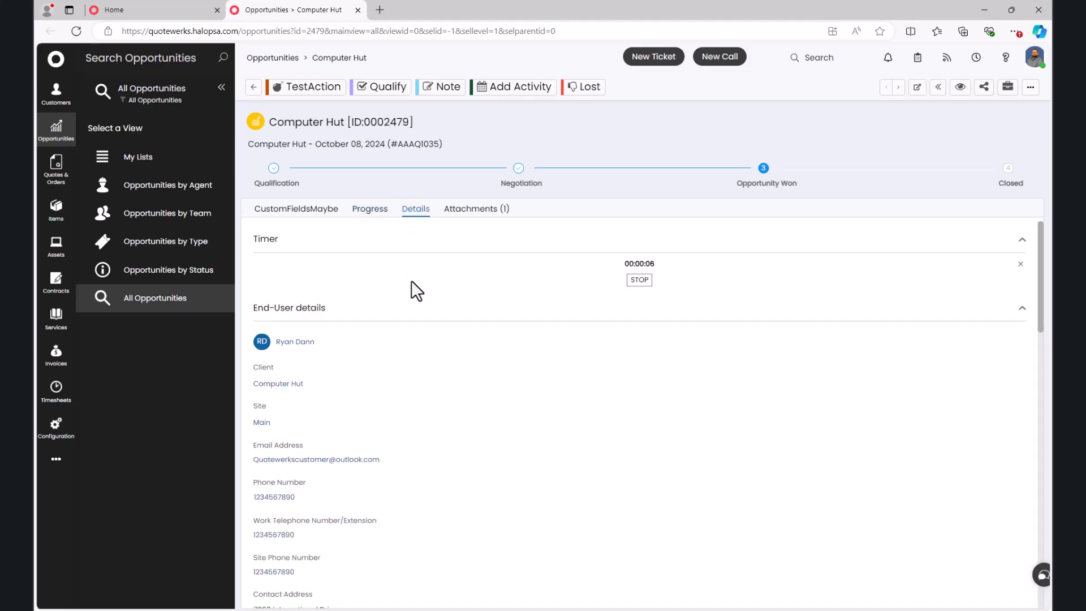
Open Quotation 2479-1 from the opportunity's details to check its line items, and return to QuoteWerks
scroll(456, 342, down, 5)
scroll(458, 347, down, 2)
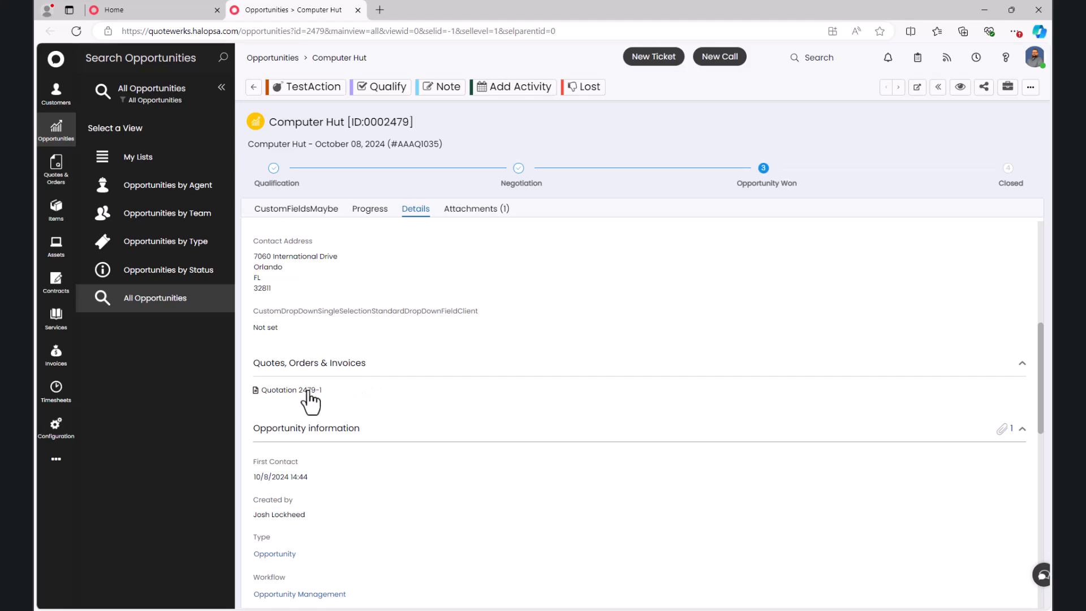
click(305, 390)
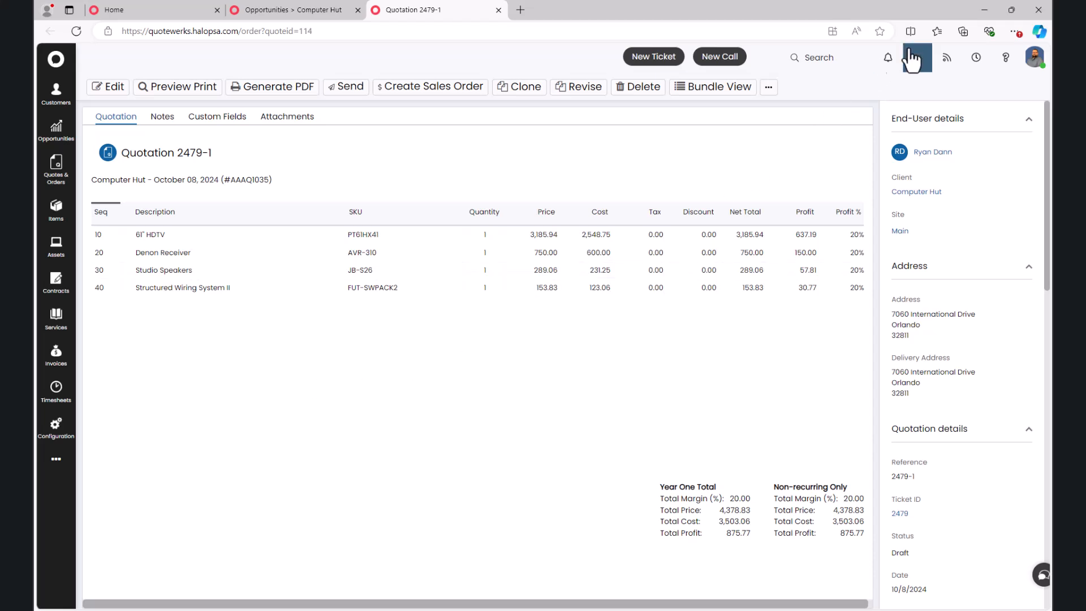
click(984, 10)
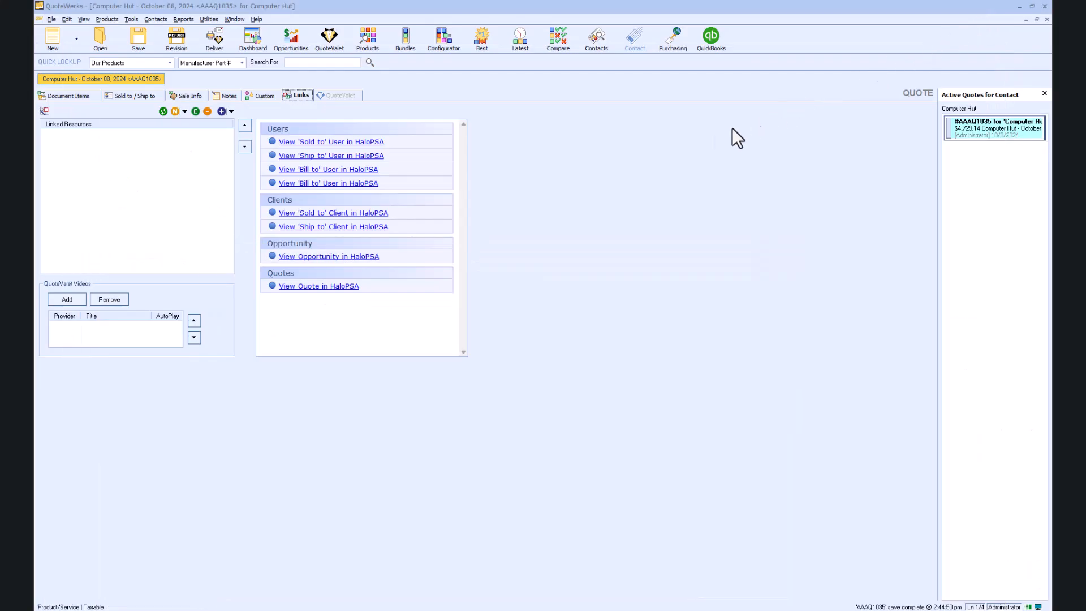
Set the quantity of the Structured Wiring System II line item to 2 in the quote's document items
click(85, 96)
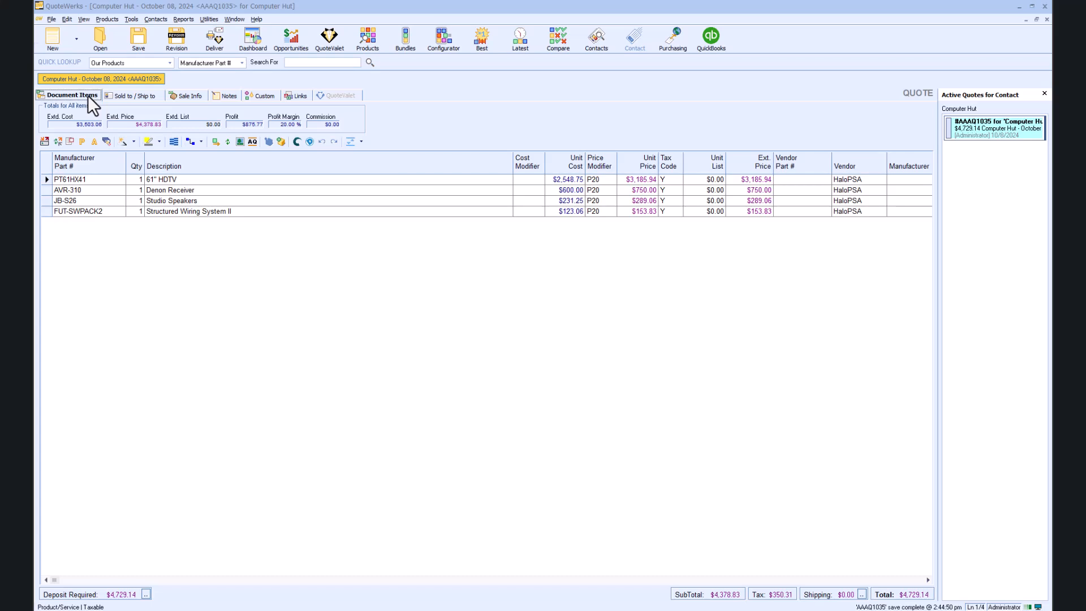
click(142, 212)
key(BackSpace)
key(Return)
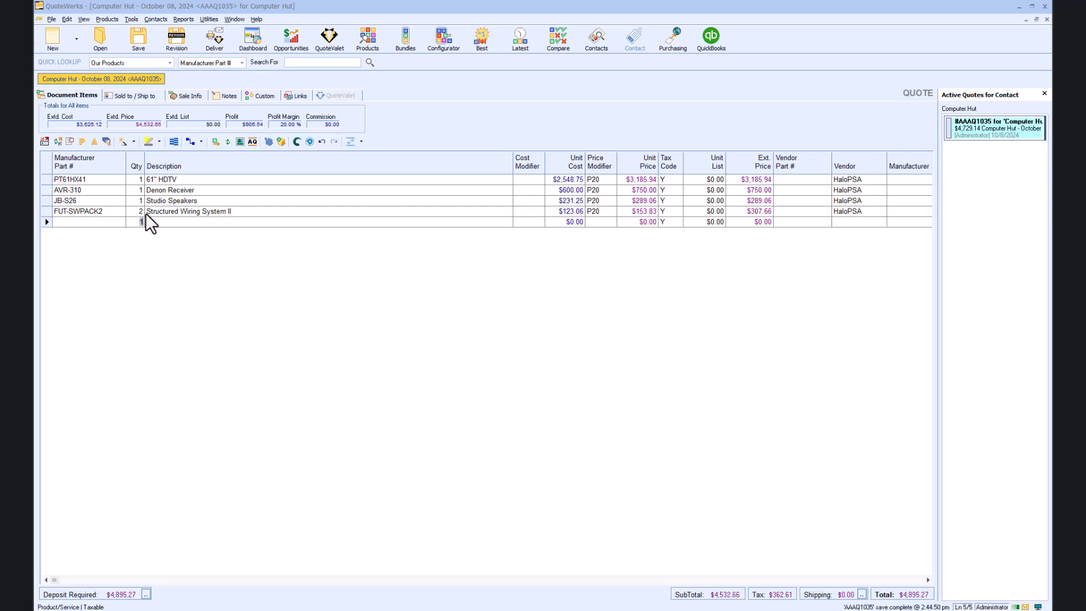
Save the quote with updating of both the HaloPSA sales opportunity and the HaloPSA quote enabled
click(139, 40)
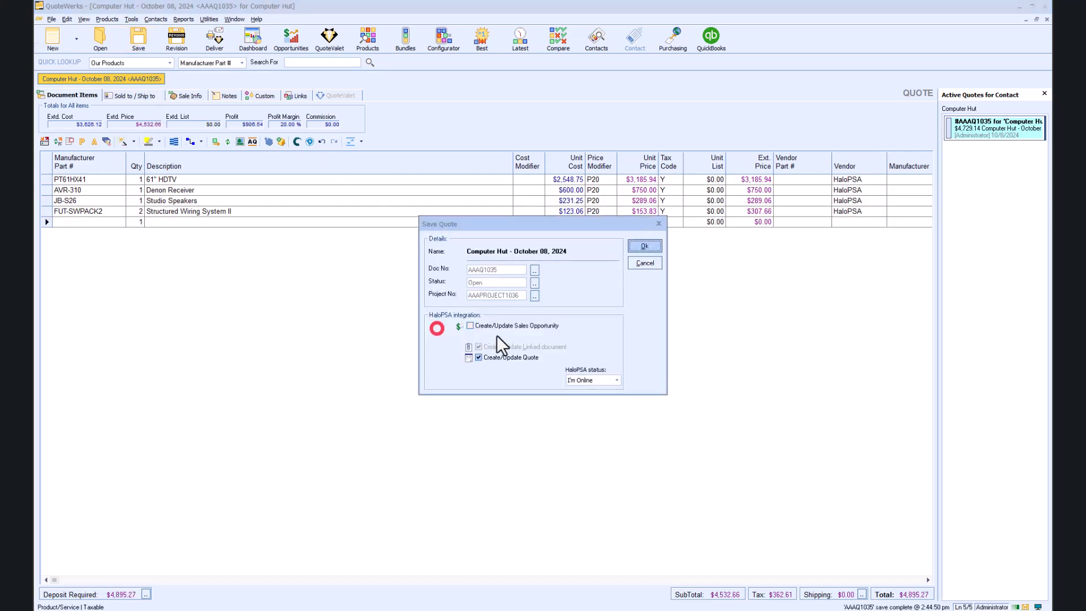
click(470, 326)
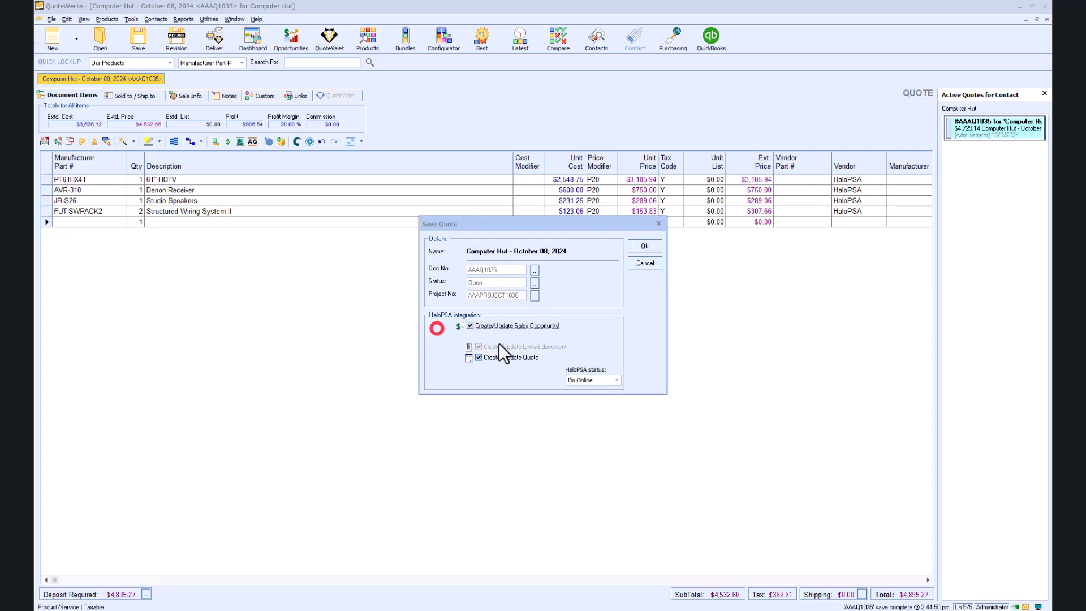
click(653, 247)
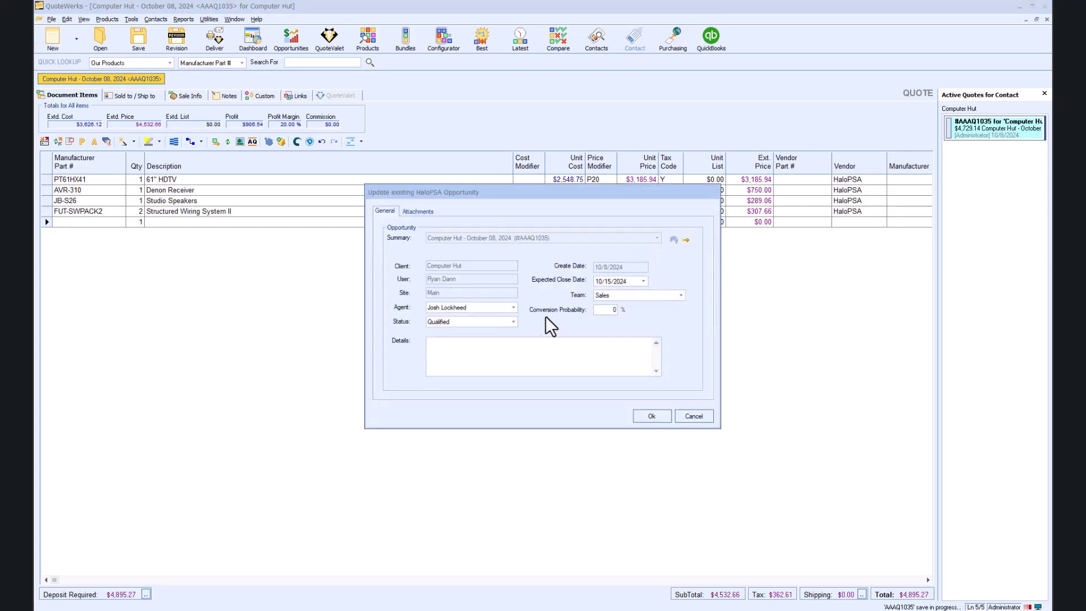
Check the status of the existing HaloPSA opportunity and update it, and save the linked HaloPSA quote as Draft
click(512, 322)
click(490, 365)
click(649, 417)
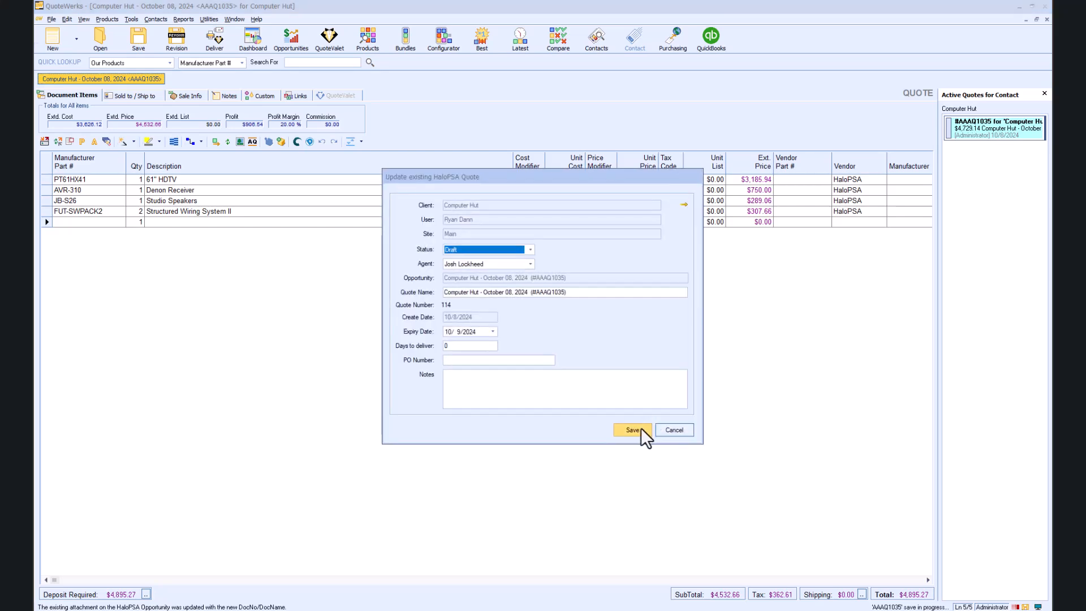
click(641, 429)
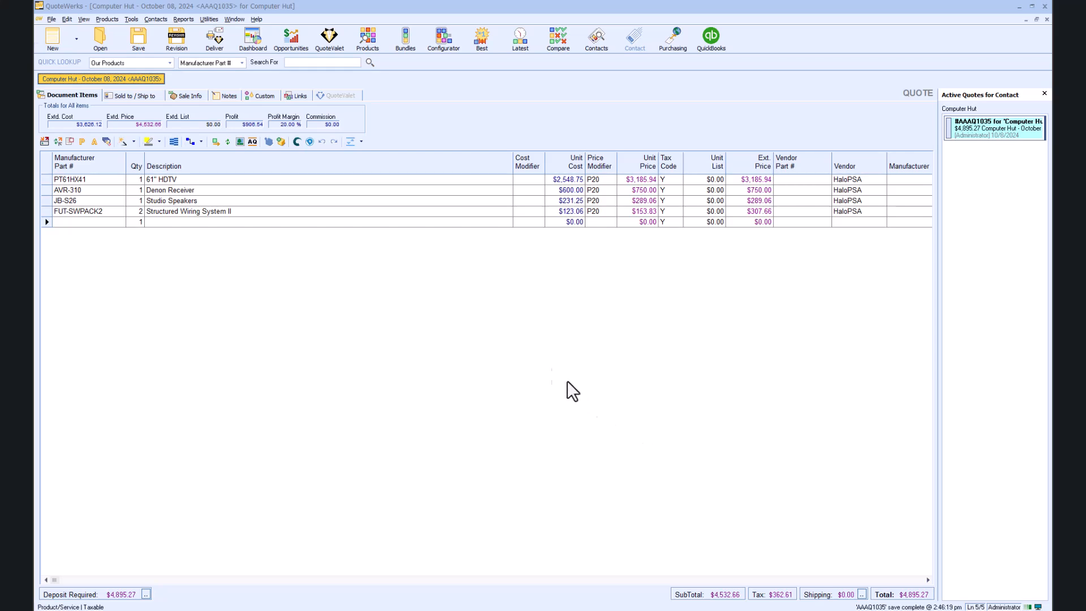
Upload the quote to QuoteValet using the Quote (Minimal) layout and the CustomerFacing template, and preview its web page
click(218, 39)
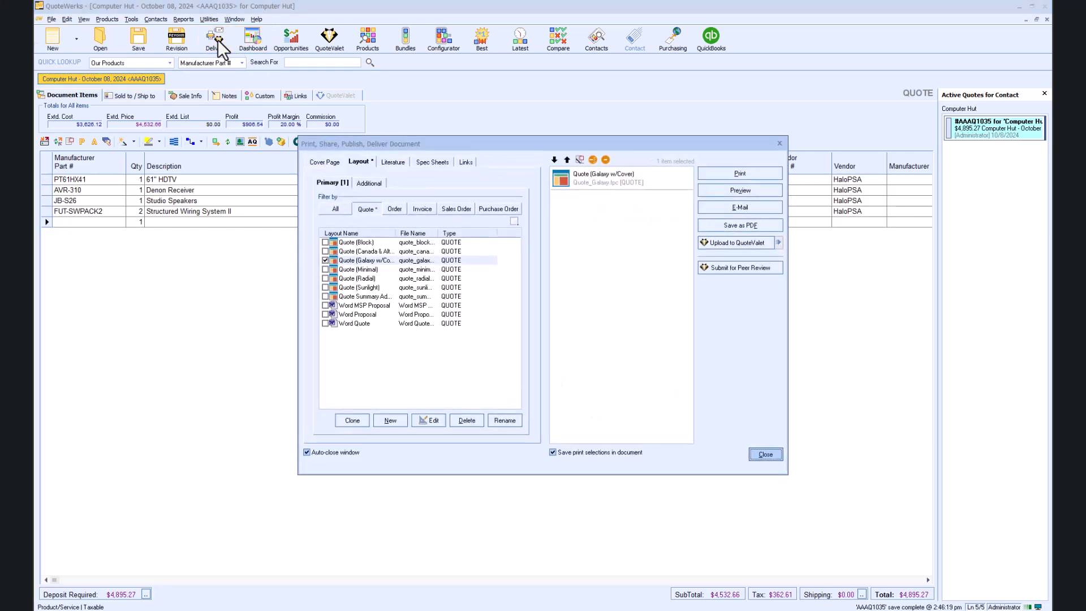
click(325, 270)
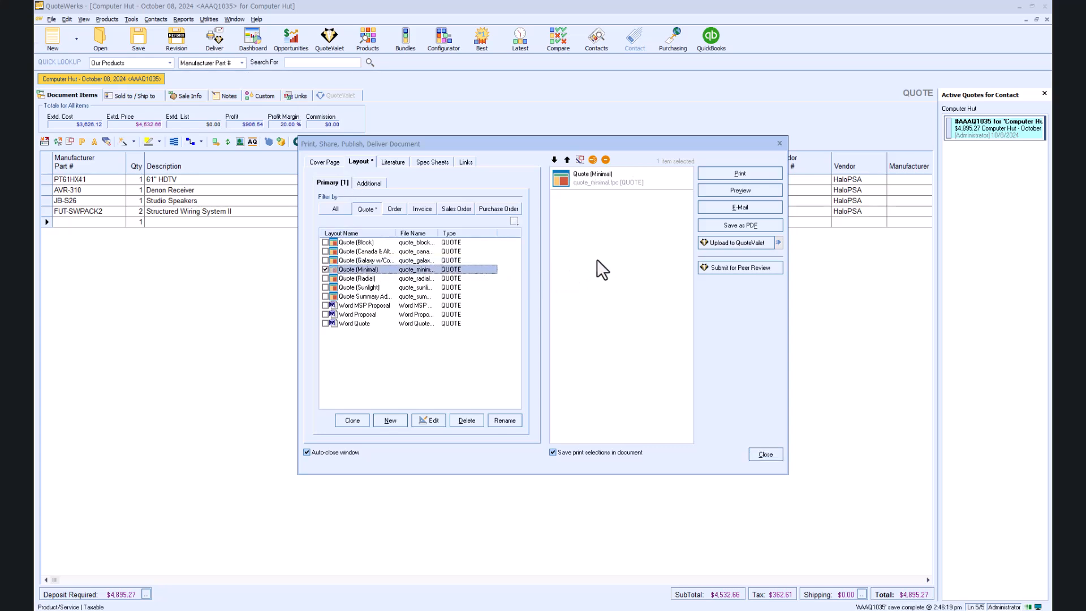
click(711, 246)
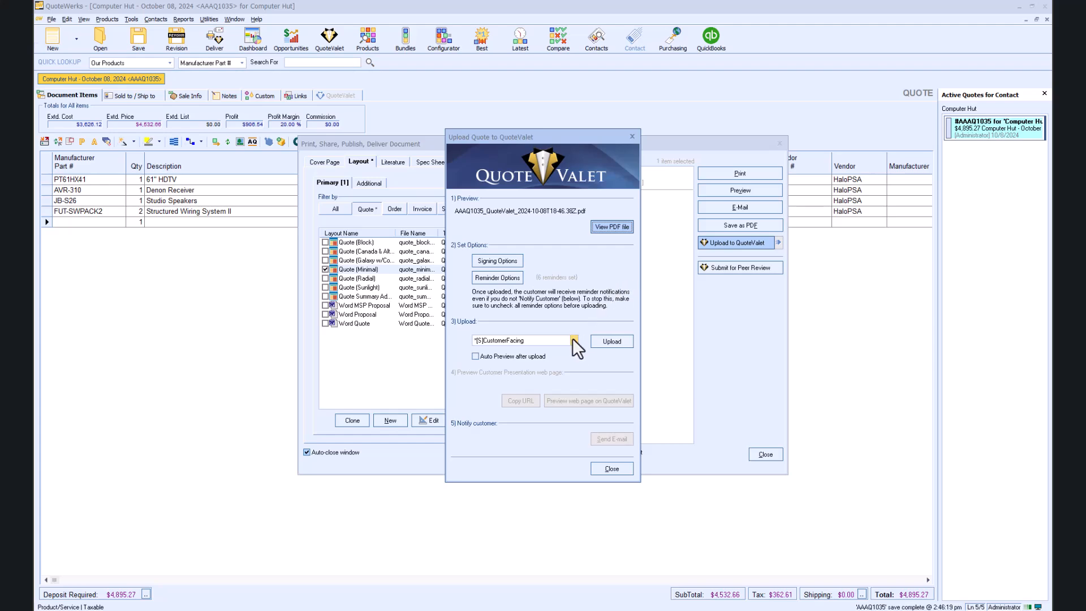
click(608, 343)
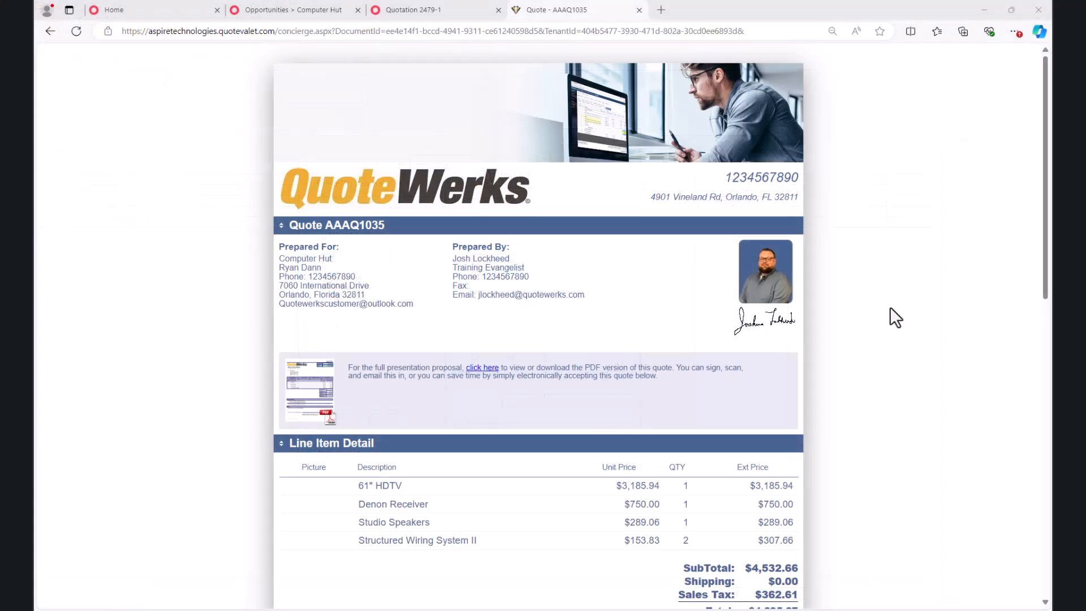
Accept the quote on its customer page with Credit Card Purchase, agreeing to the terms and entering the signer's initials as printed name
scroll(890, 308, down, 9)
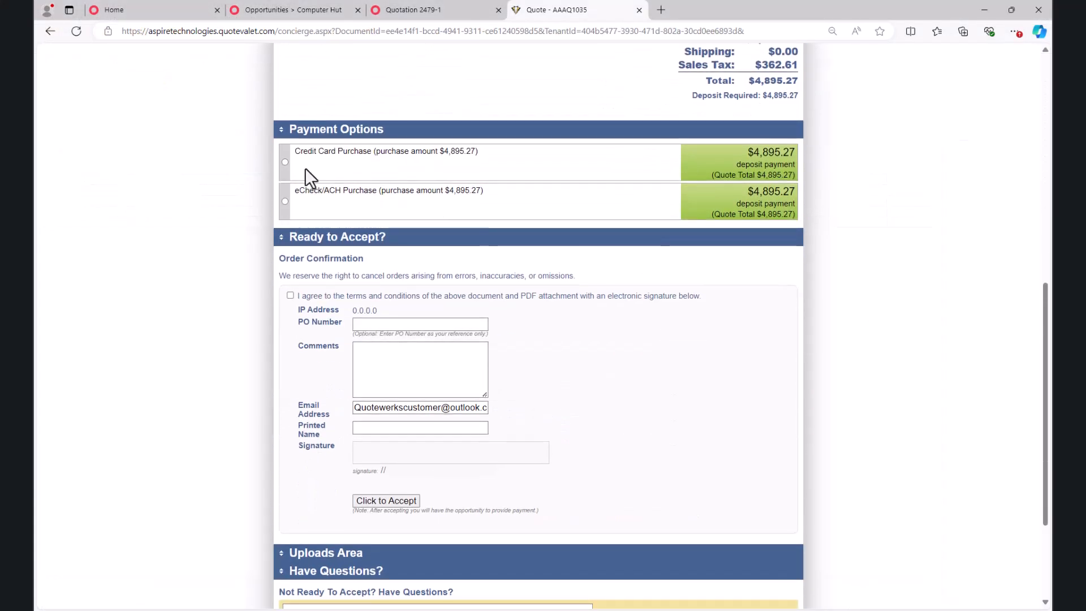
click(284, 162)
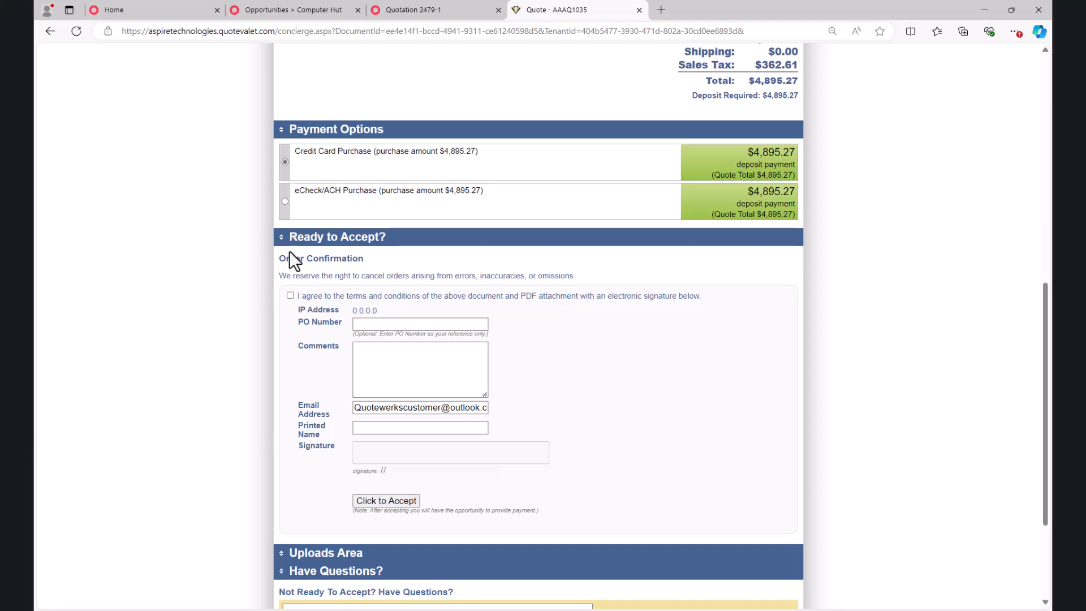
click(291, 295)
click(406, 428)
text(JL)
click(414, 505)
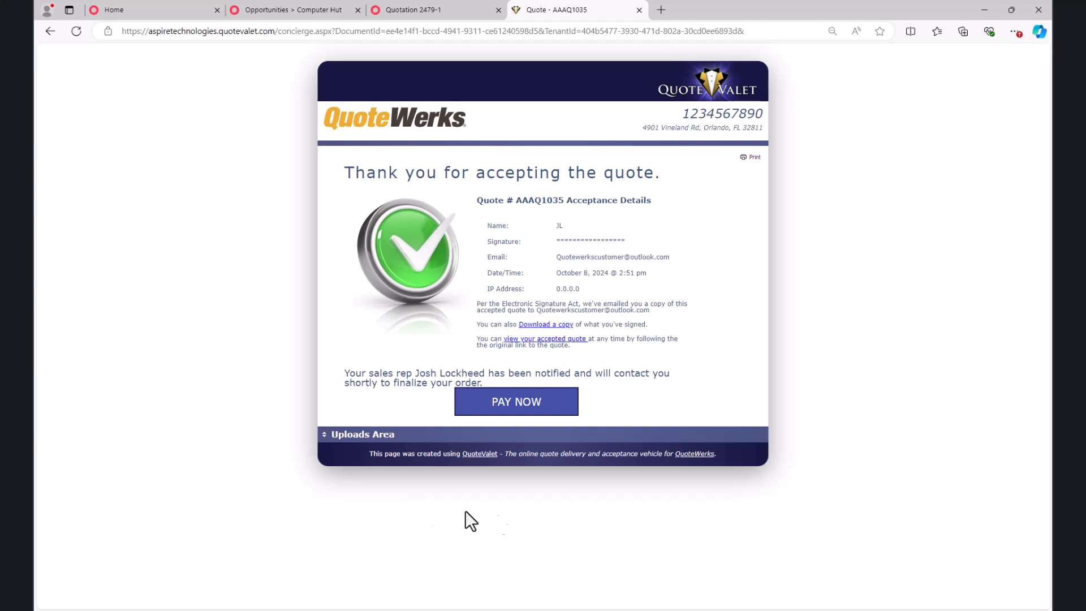
Return to QuoteWerks, close the QuoteValet upload, and convert the accepted quote to an order with non-selected optional items removed
click(794, 610)
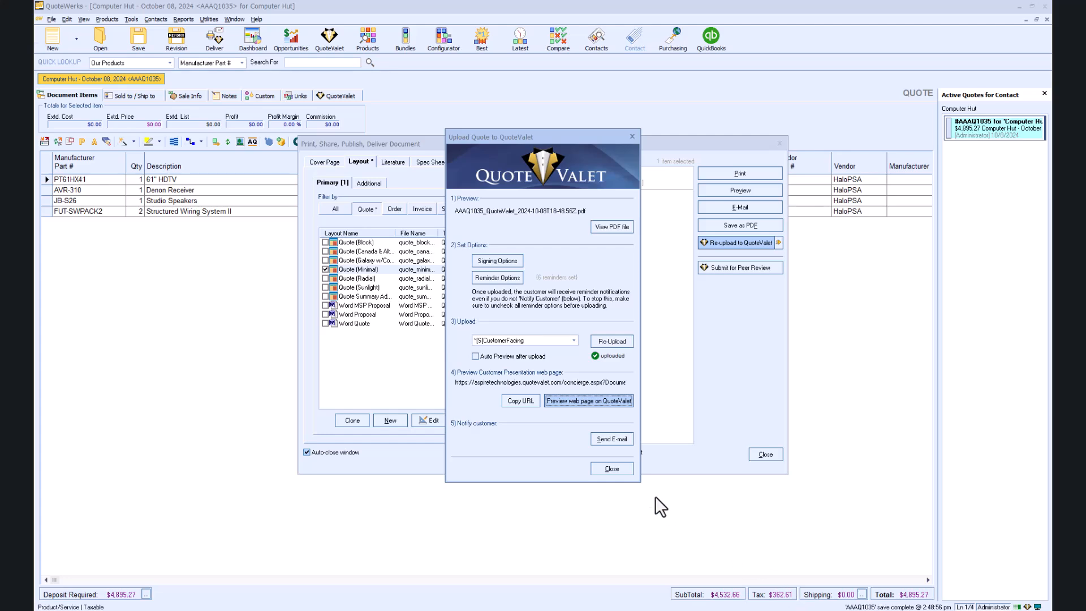
click(620, 469)
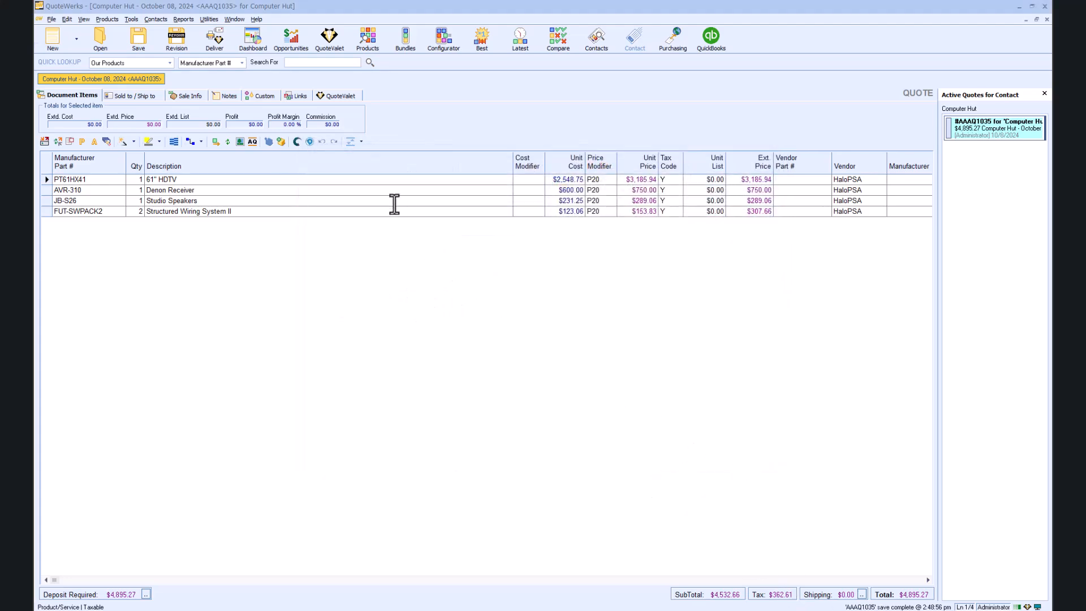
click(343, 95)
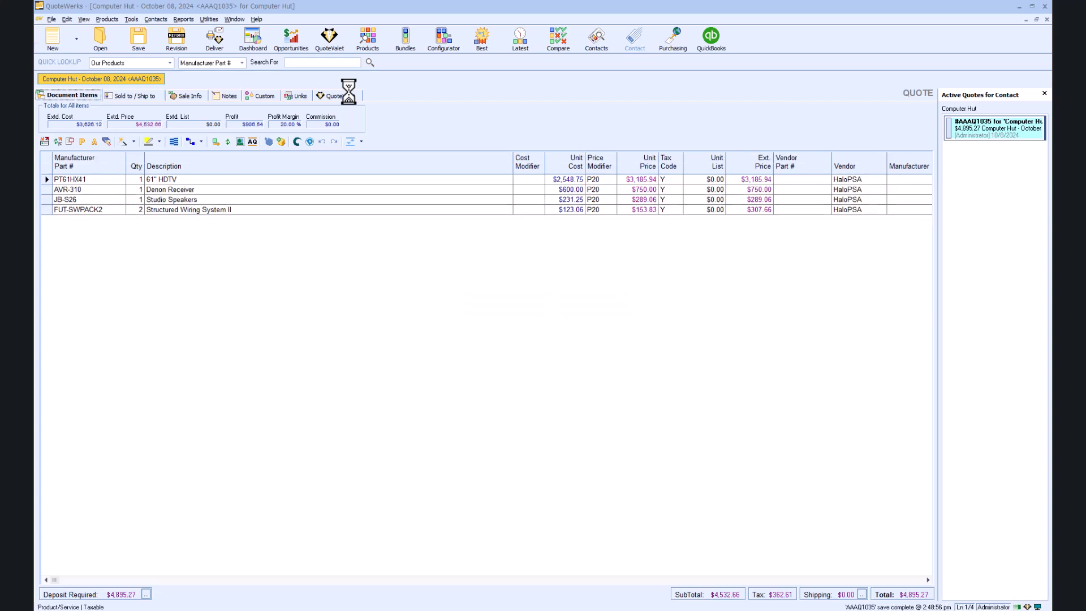
click(626, 361)
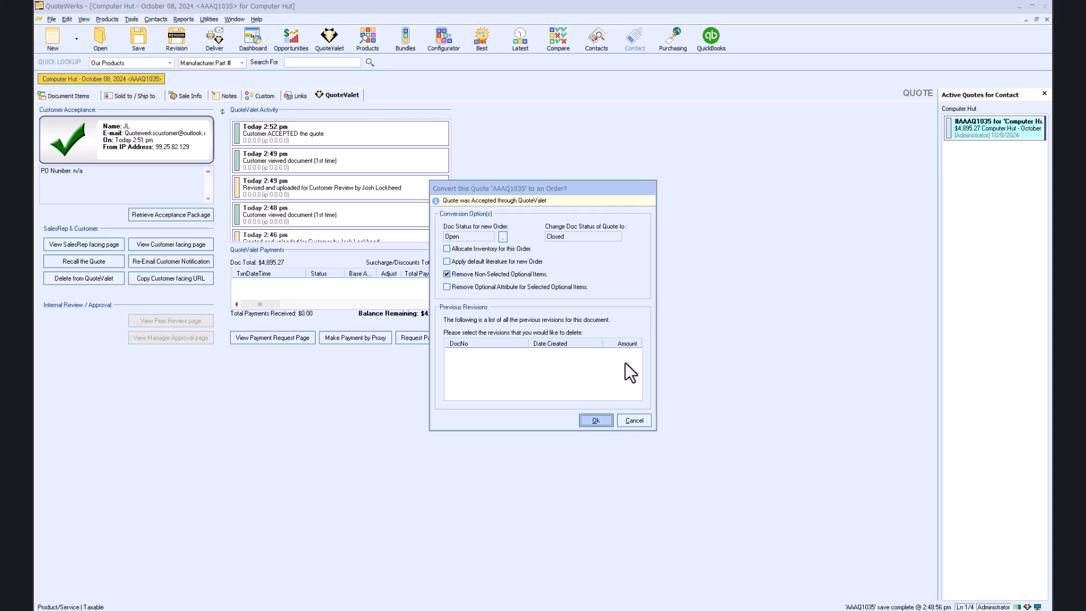
click(595, 420)
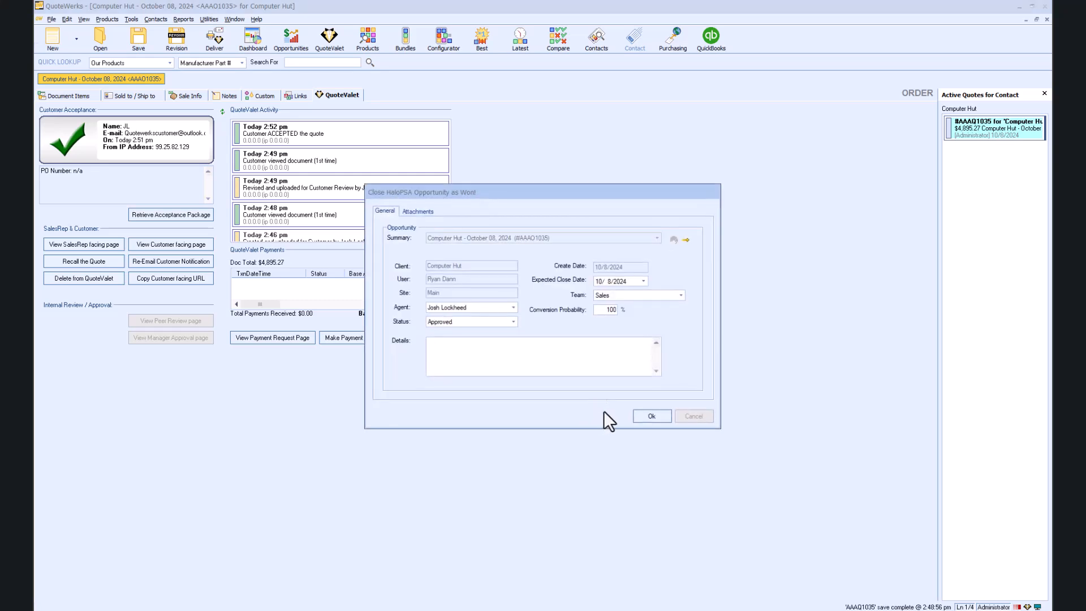
Close the HaloPSA opportunity as won with status Approved, and save the linked HaloPSA quote as Accepted
click(652, 416)
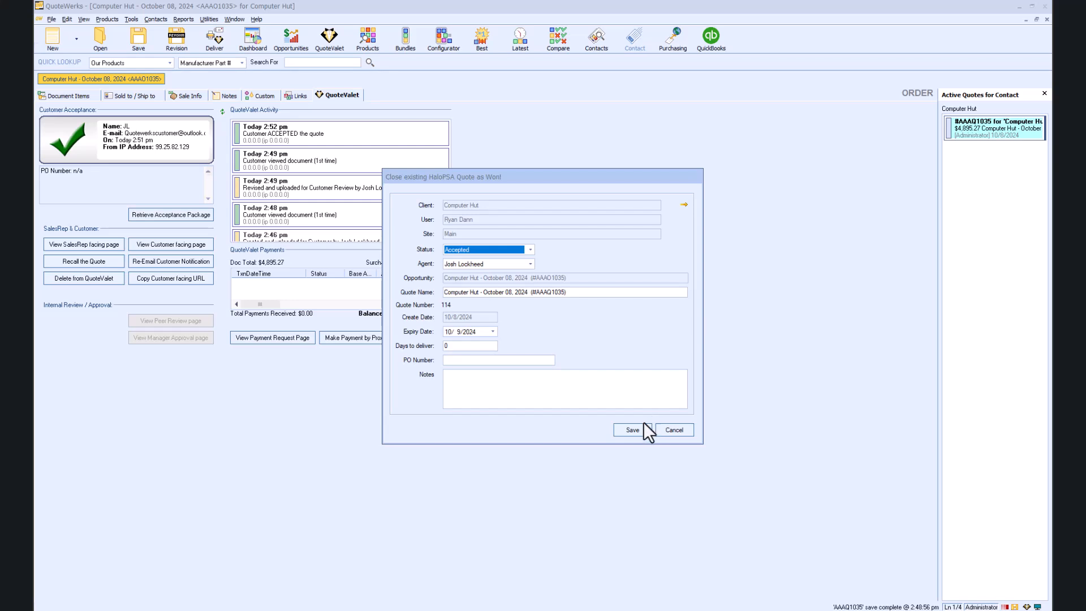
click(634, 429)
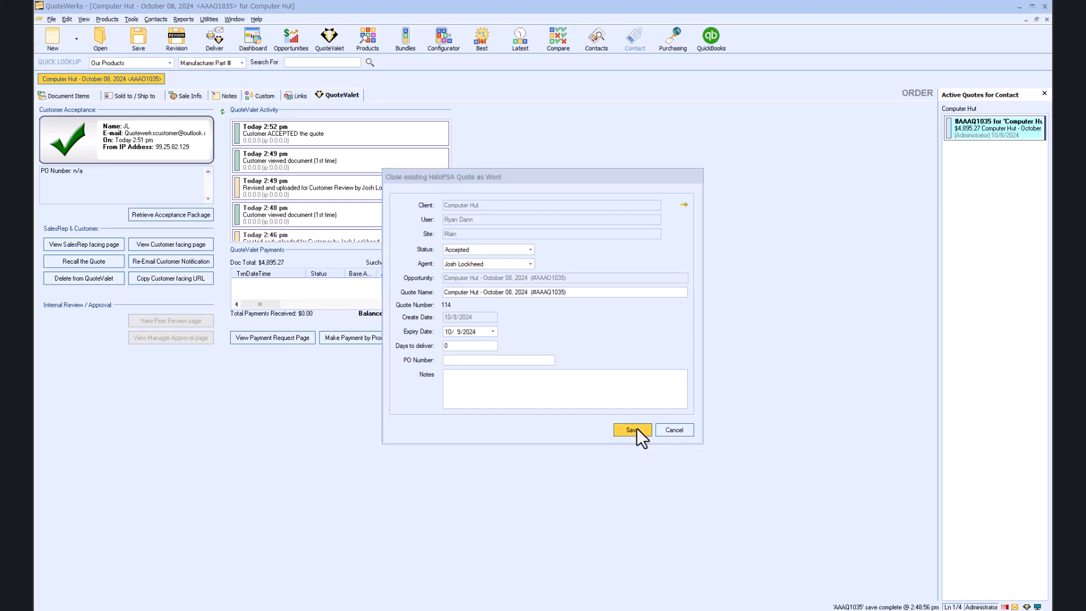